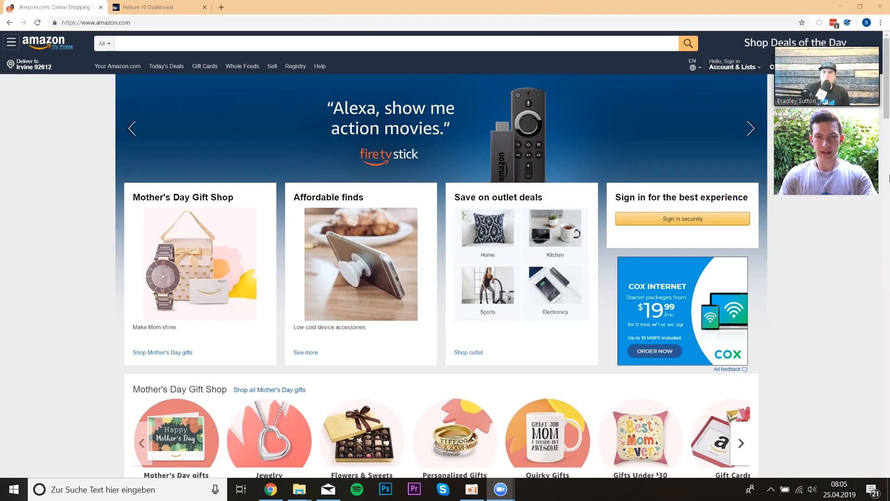
- Search Amazon for "basketball net"
{"action": "left_click", "coordinate": [463, 46]}
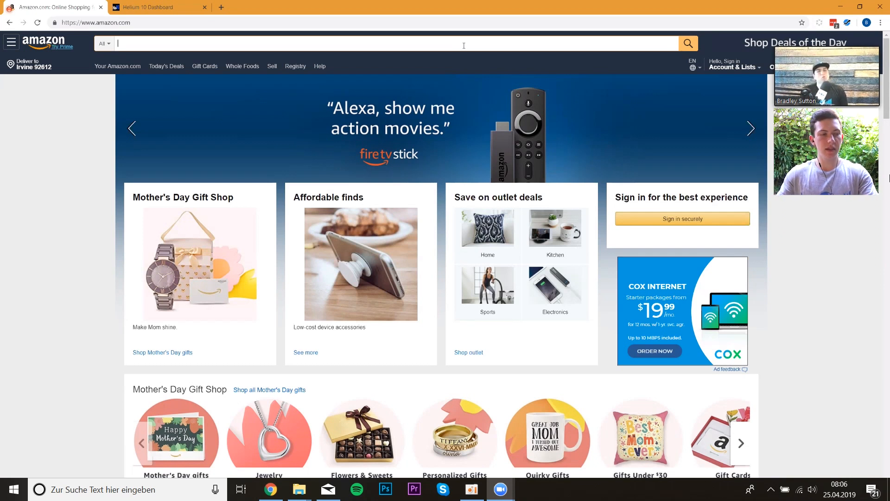
{"action": "type", "text": "basket"}
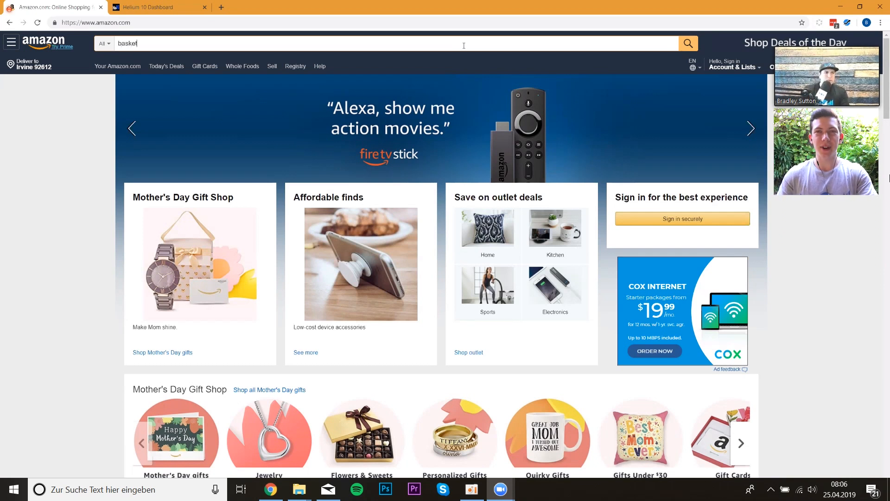
{"action": "type", "text": "ball net"}
{"action": "key", "text": "Return"}
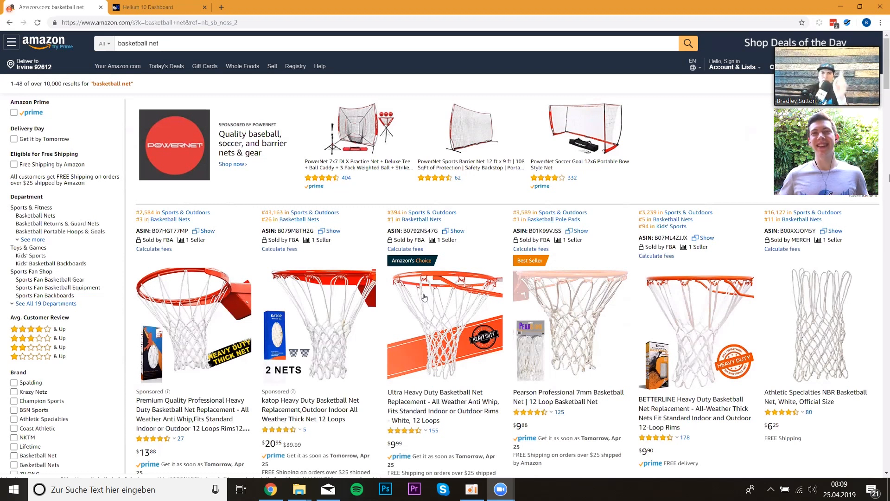
- Browse the basketball net search results and their sales rank details
{"action": "scroll", "coordinate": [425, 297], "scroll_direction": "down", "scroll_amount": 2}
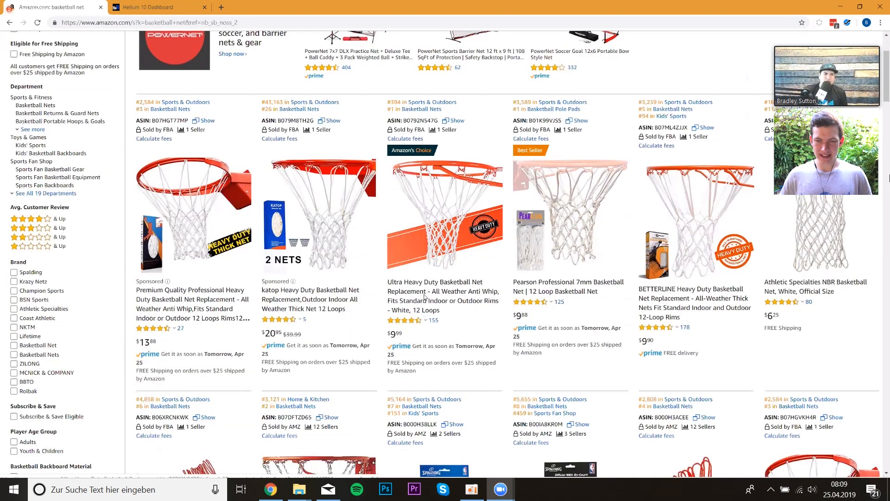
{"action": "scroll", "coordinate": [424, 298], "scroll_direction": "down", "scroll_amount": 1}
{"action": "scroll", "coordinate": [425, 298], "scroll_direction": "down", "scroll_amount": 1}
{"action": "scroll", "coordinate": [424, 297], "scroll_direction": "up", "scroll_amount": 1}
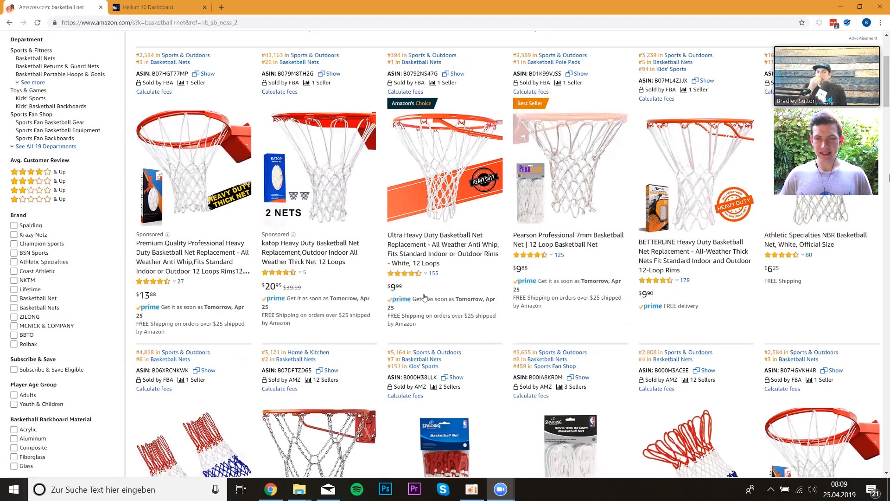
{"action": "scroll", "coordinate": [424, 297], "scroll_direction": "up", "scroll_amount": 2}
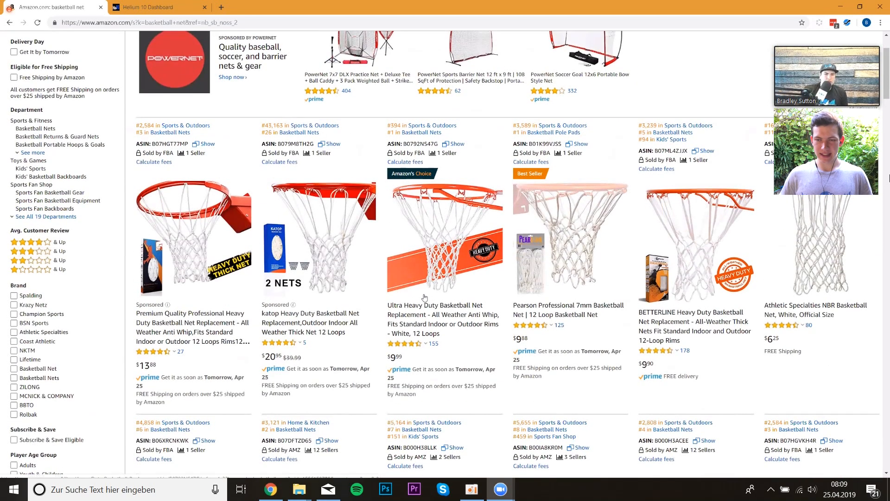
{"action": "scroll", "coordinate": [356, 288], "scroll_direction": "down", "scroll_amount": 3}
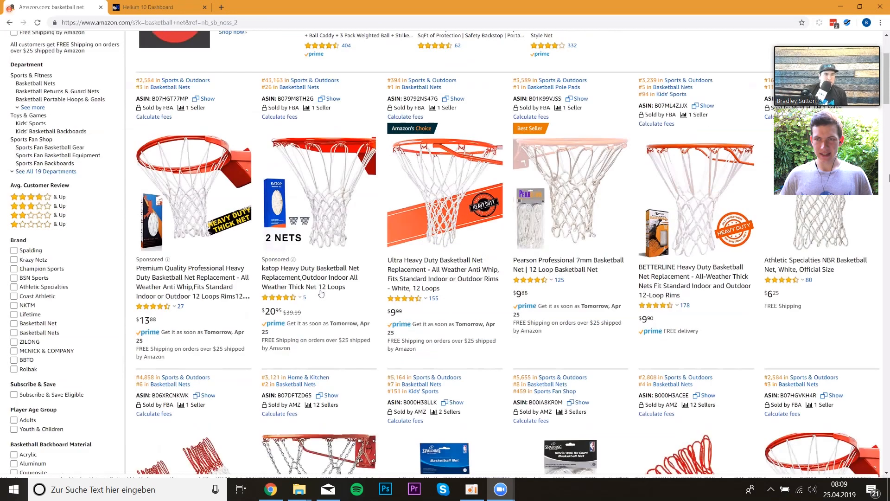
{"action": "scroll", "coordinate": [321, 293], "scroll_direction": "down", "scroll_amount": 1}
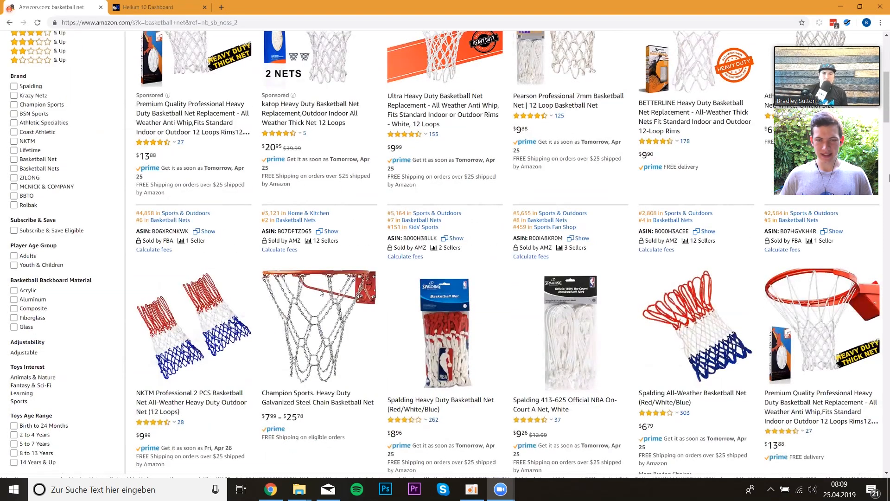
{"action": "scroll", "coordinate": [320, 293], "scroll_direction": "down", "scroll_amount": 1}
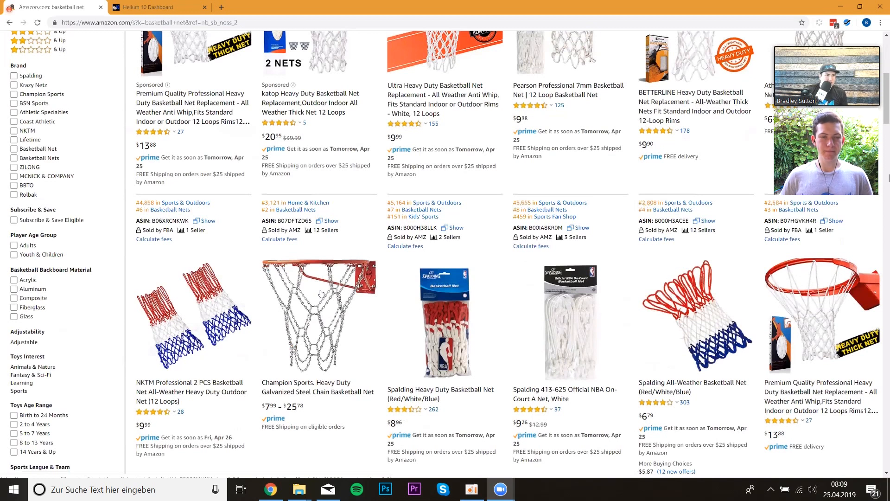
{"action": "scroll", "coordinate": [290, 235], "scroll_direction": "down", "scroll_amount": 1}
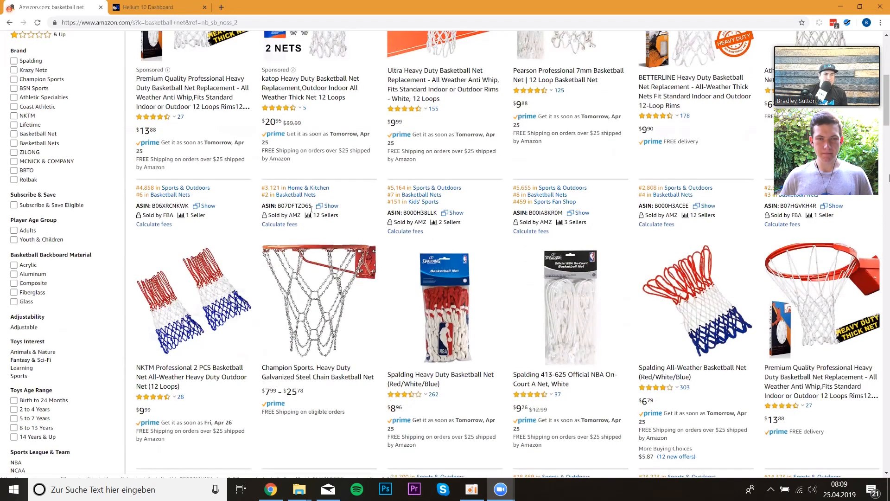
{"action": "scroll", "coordinate": [293, 231], "scroll_direction": "down", "scroll_amount": 6}
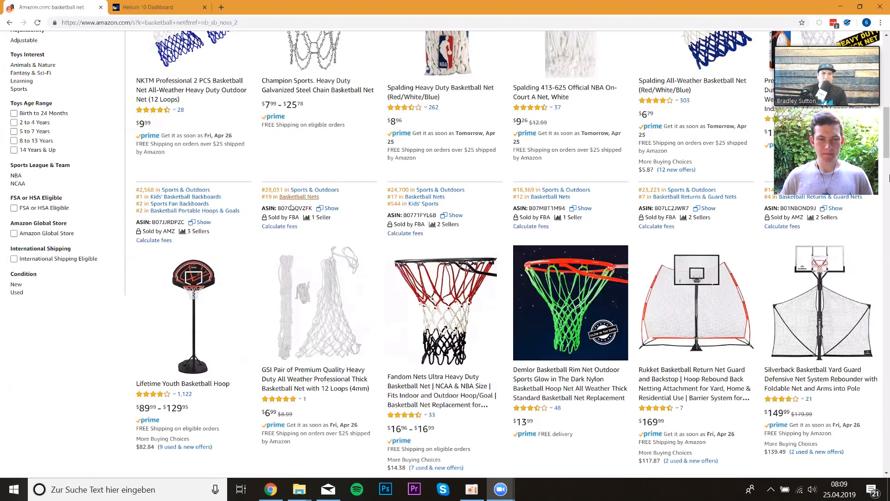
{"action": "scroll", "coordinate": [330, 284], "scroll_direction": "down", "scroll_amount": 1}
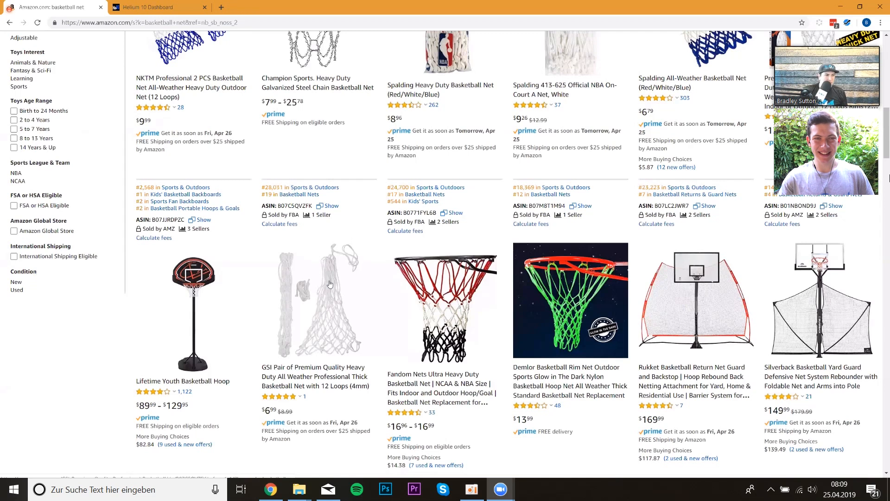
{"action": "scroll", "coordinate": [330, 285], "scroll_direction": "down", "scroll_amount": 1}
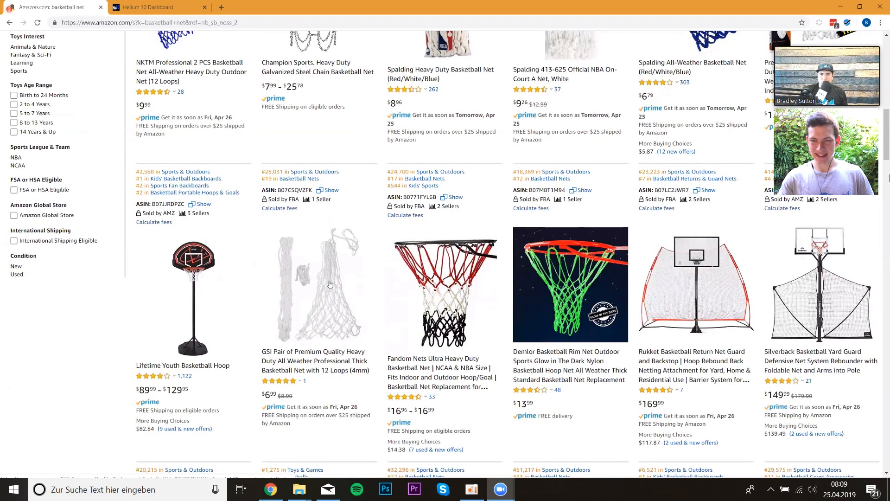
{"action": "scroll", "coordinate": [330, 284], "scroll_direction": "down", "scroll_amount": 1}
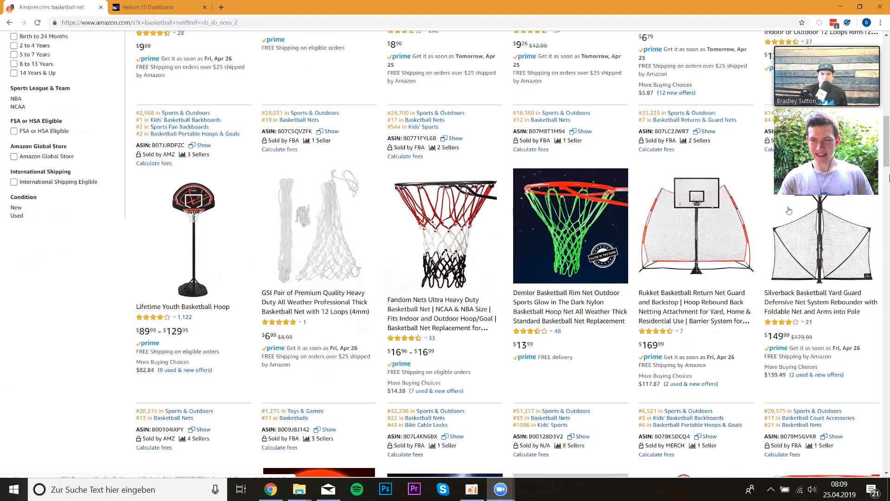
{"action": "scroll", "coordinate": [889, 177], "scroll_direction": "down", "scroll_amount": 5}
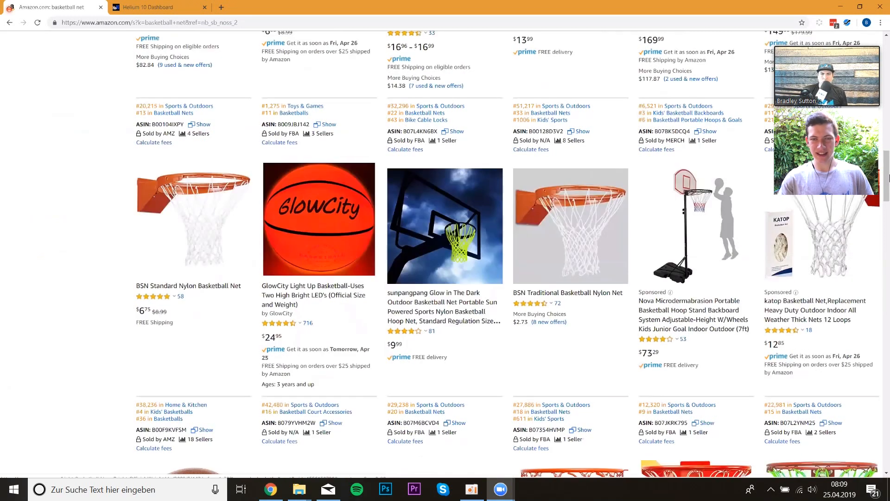
{"action": "scroll", "coordinate": [803, 120], "scroll_direction": "down", "scroll_amount": 1}
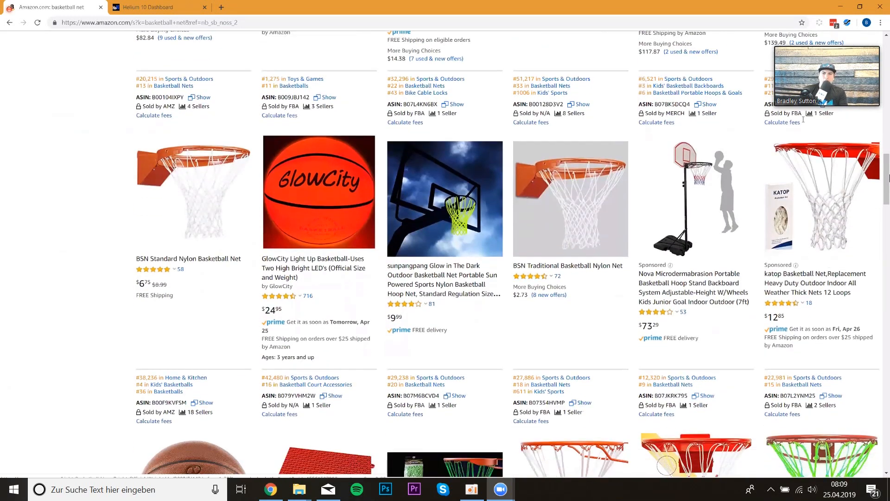
{"action": "scroll", "coordinate": [815, 183], "scroll_direction": "up", "scroll_amount": 1}
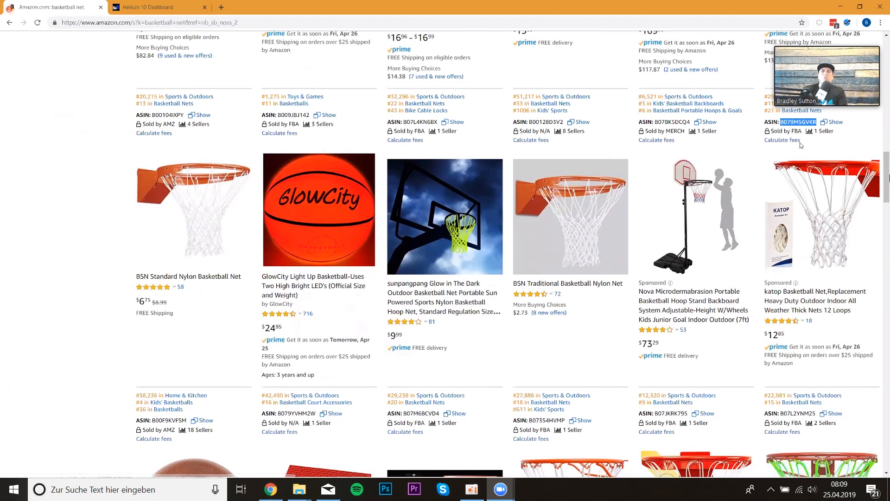
- Copy the katop Basketball Net's ASIN and enter it into Cerebro's reverse ASIN lookup in Helium 10
{"action": "right_click", "coordinate": [799, 122]}
{"action": "left_click", "coordinate": [788, 137]}
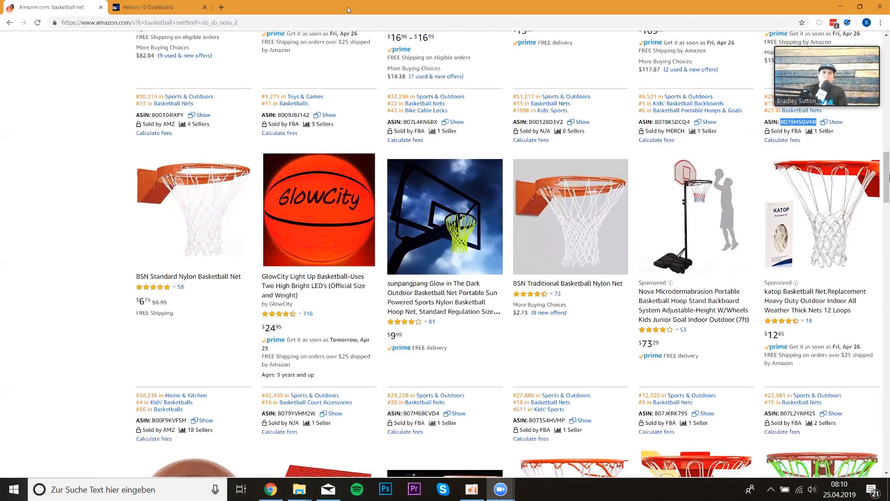
{"action": "left_click", "coordinate": [156, 4]}
{"action": "left_click", "coordinate": [10, 122]}
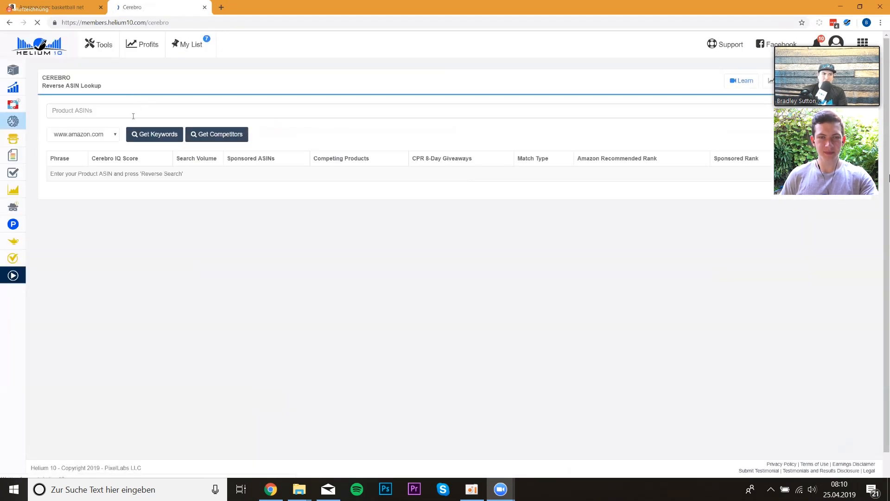
{"action": "left_click", "coordinate": [133, 116]}
{"action": "key", "text": "ctrl+v"}
{"action": "key", "text": "Return"}
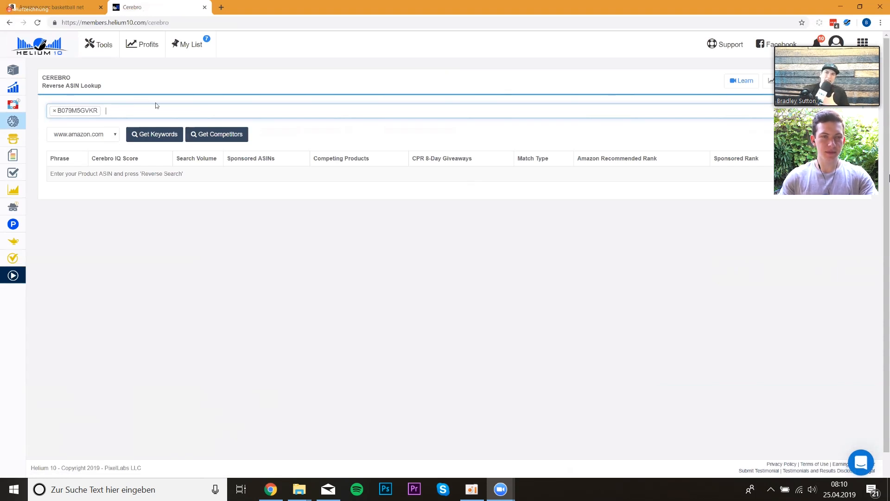
- Return to the Amazon results and sort the Xray product research table by sales
{"action": "left_click", "coordinate": [60, 7]}
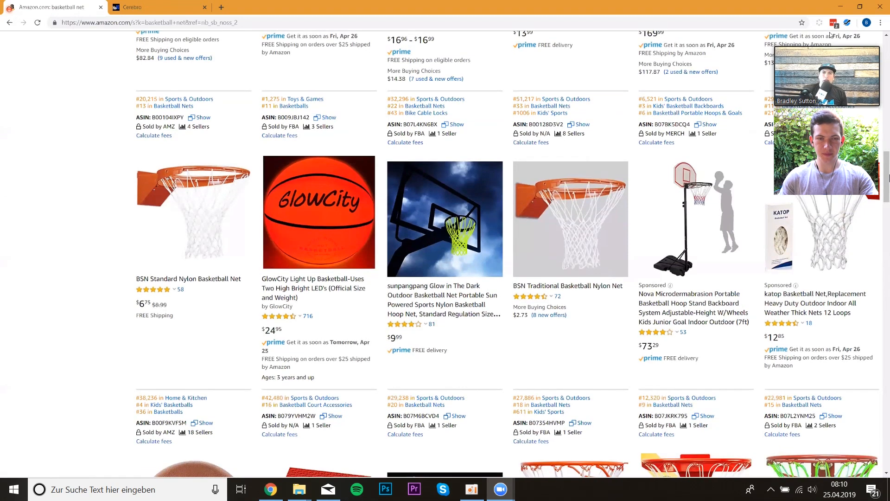
{"action": "scroll", "coordinate": [558, 183], "scroll_direction": "up", "scroll_amount": 1}
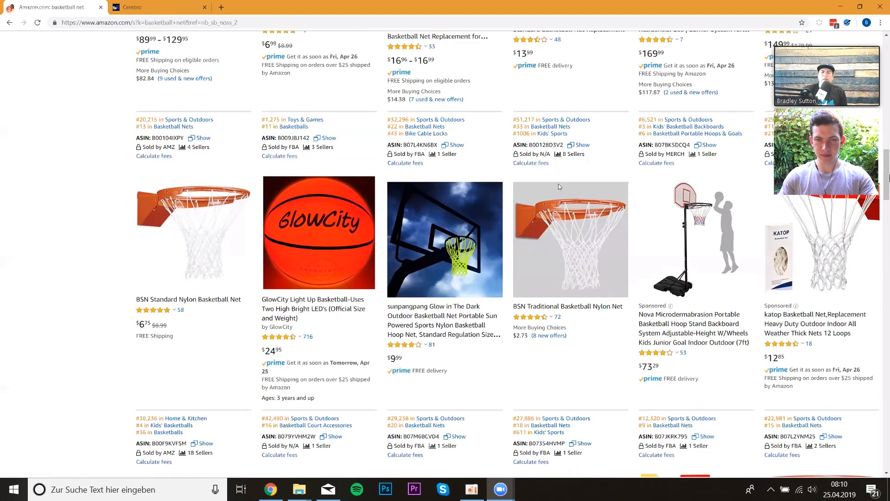
{"action": "scroll", "coordinate": [558, 183], "scroll_direction": "up", "scroll_amount": 3}
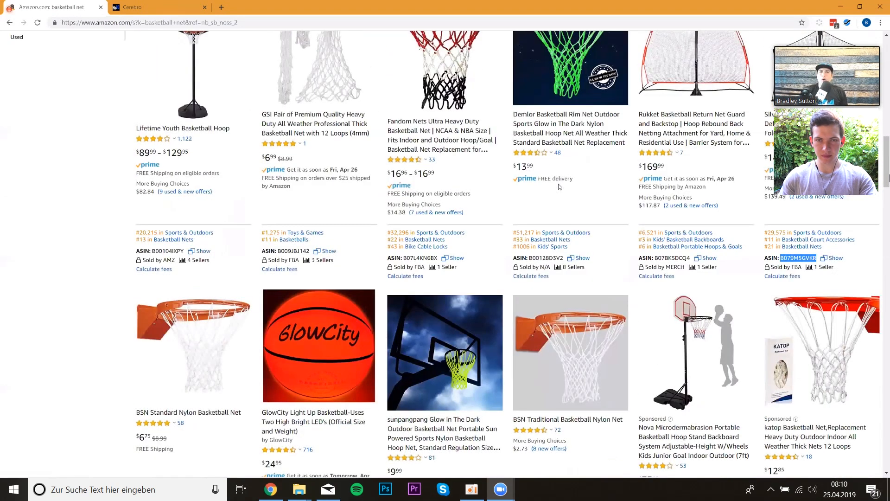
{"action": "scroll", "coordinate": [558, 184], "scroll_direction": "up", "scroll_amount": 3}
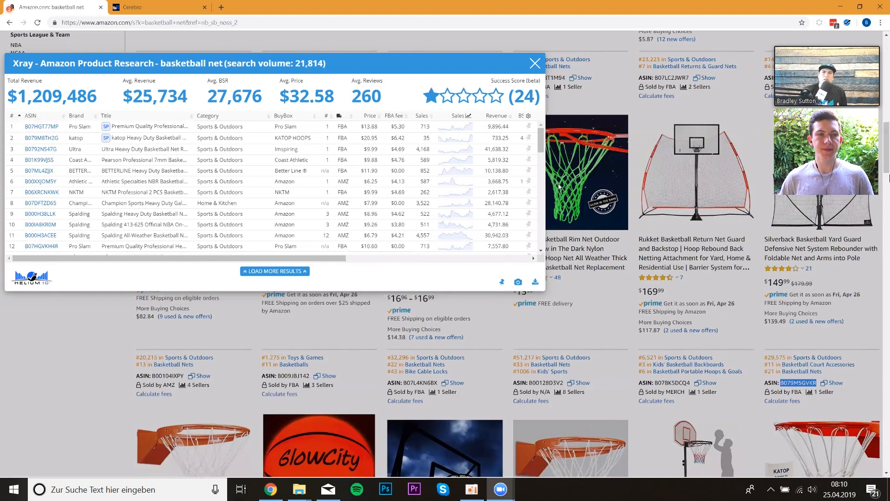
{"action": "left_click", "coordinate": [422, 116]}
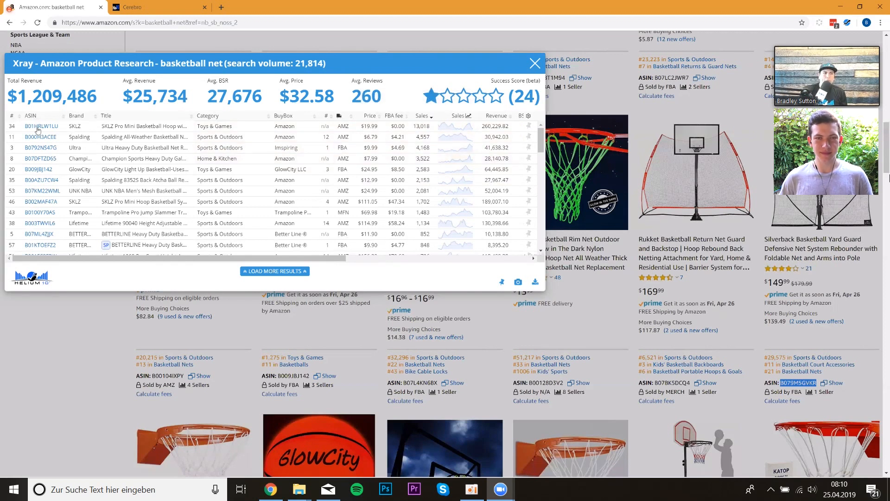
- Copy the Ultra Heavy Duty Basketball Net's ASIN from Xray and add it to Cerebro's ASIN list
{"action": "mouse_move", "coordinate": [38, 129]}
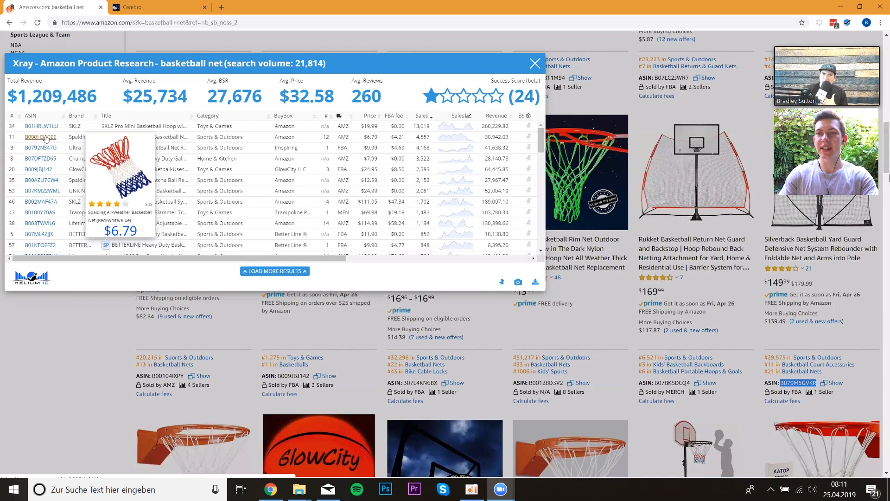
{"action": "mouse_move", "coordinate": [46, 154]}
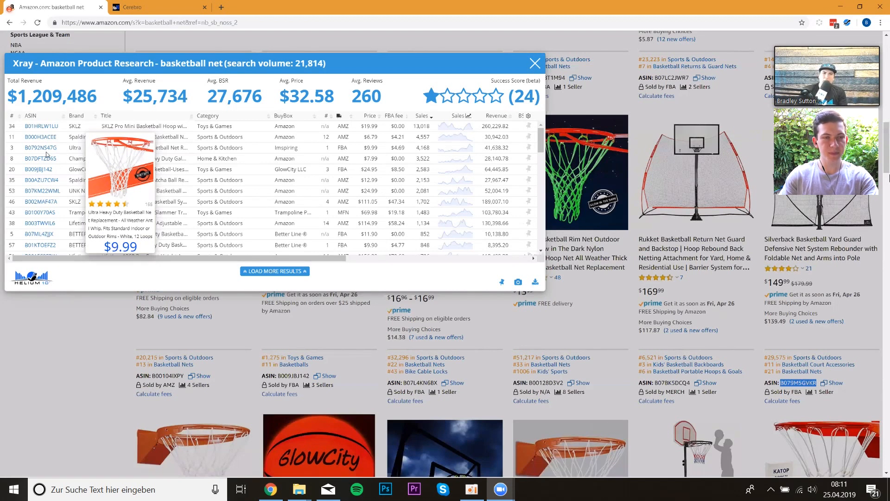
{"action": "left_click_drag", "start_coordinate": [57, 147], "coordinate": [24, 147]}
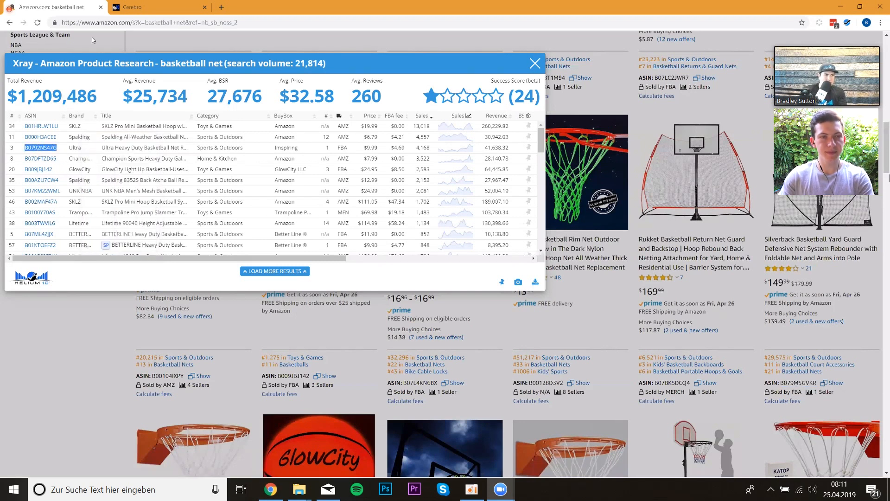
{"action": "left_click", "coordinate": [158, 9]}
{"action": "key", "text": "ctrl+v"}
{"action": "key", "text": "Return"}
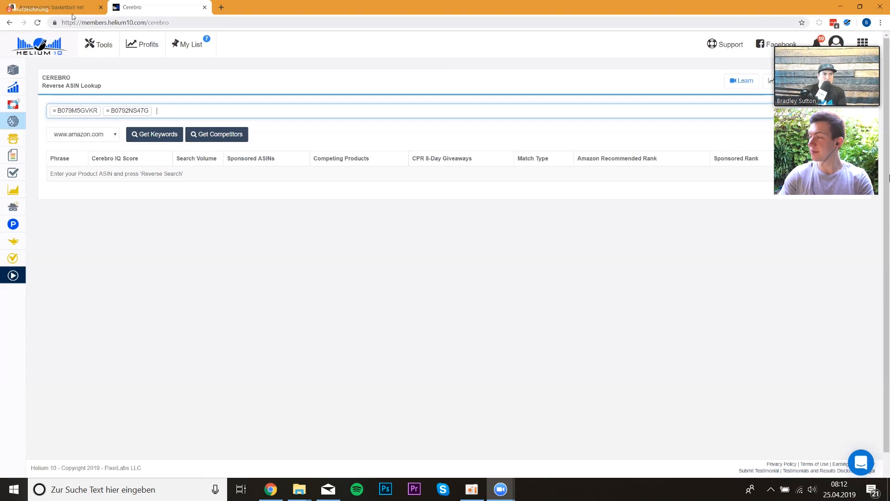
- Copy the BETTERLINE Heavy Duty Basketball Net's ASIN from Xray and add it to Cerebro's ASIN list
{"action": "left_click", "coordinate": [55, 7]}
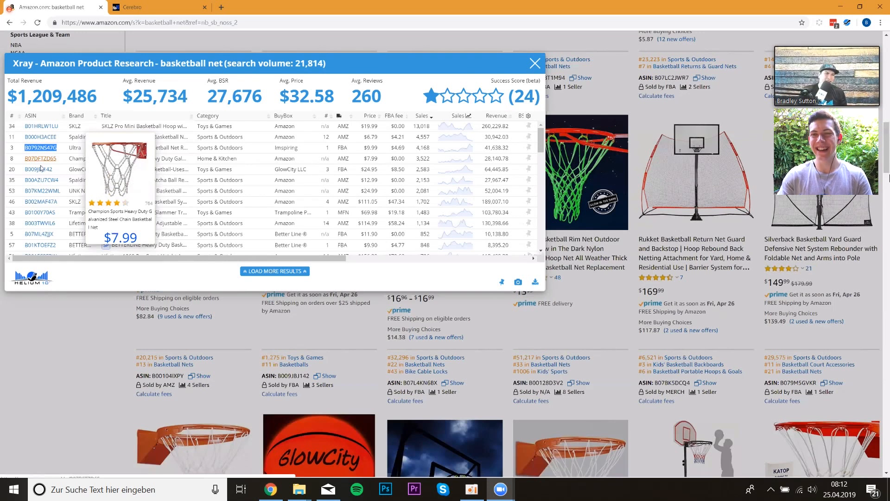
{"action": "mouse_move", "coordinate": [41, 171]}
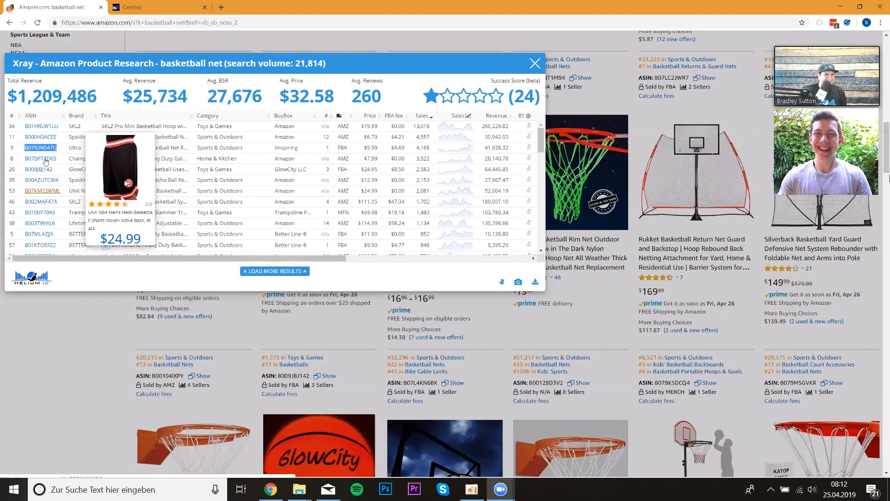
{"action": "scroll", "coordinate": [45, 161], "scroll_direction": "down", "scroll_amount": 2}
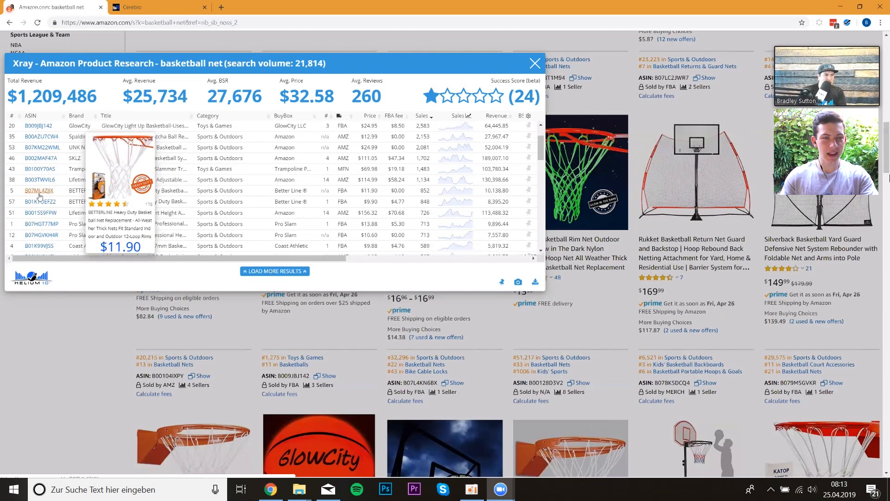
{"action": "left_click_drag", "start_coordinate": [53, 191], "coordinate": [25, 192]}
{"action": "key", "text": "ctrl+c"}
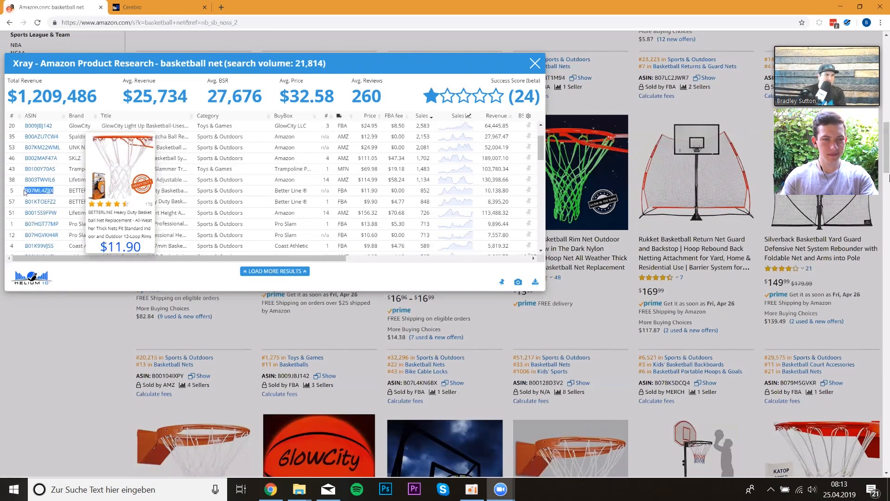
{"action": "left_click", "coordinate": [157, 8]}
{"action": "key", "text": "ctrl+v"}
{"action": "key", "text": "Return"}
{"action": "left_click", "coordinate": [53, 8]}
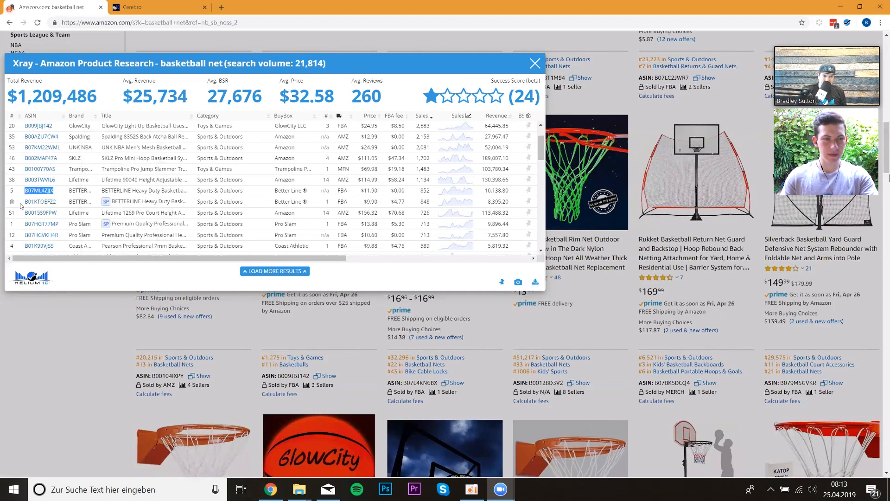
- Copy the Pro Slam Premium Quality Professional net's ASIN from Xray and add it to Cerebro's ASIN list
{"action": "mouse_move", "coordinate": [44, 205]}
{"action": "scroll", "coordinate": [45, 205], "scroll_direction": "down", "scroll_amount": 1}
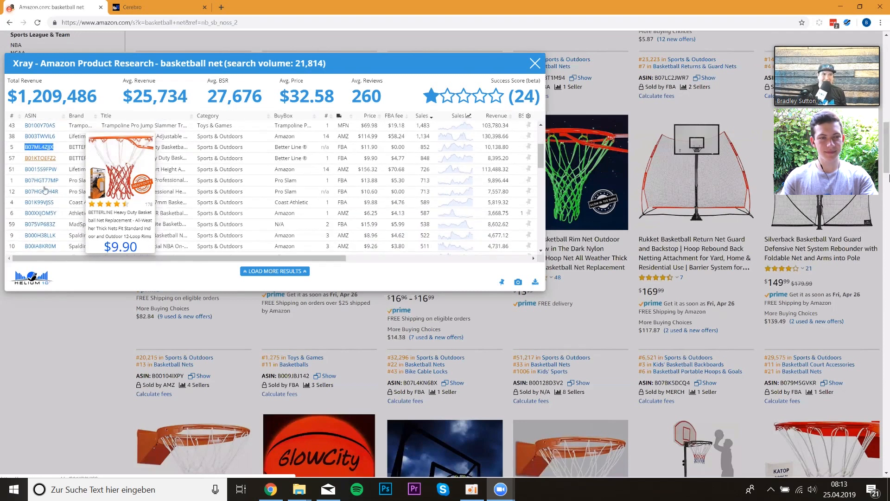
{"action": "mouse_move", "coordinate": [49, 170]}
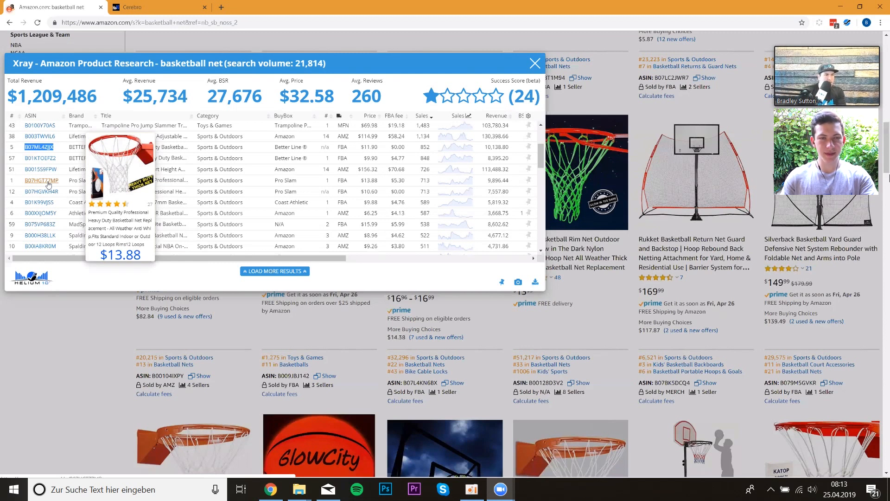
{"action": "double_click", "coordinate": [48, 182]}
{"action": "key", "text": "ctrl+c"}
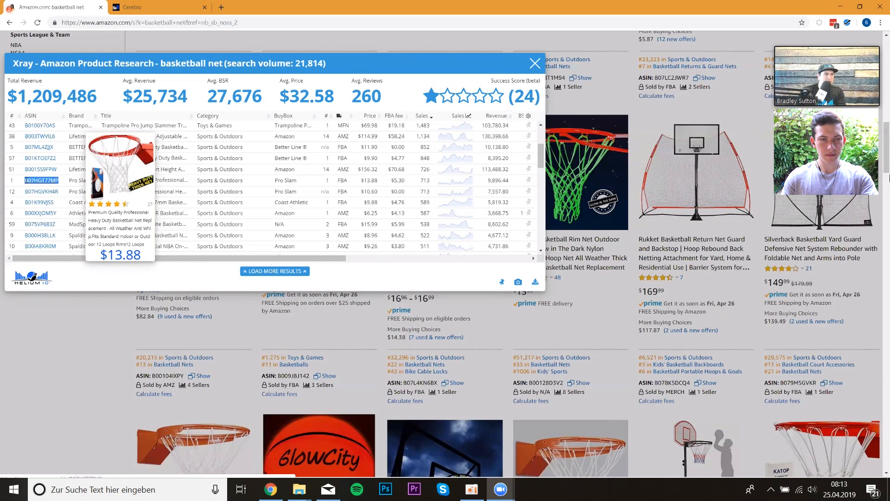
{"action": "left_click", "coordinate": [160, 8]}
{"action": "left_click", "coordinate": [220, 113]}
{"action": "key", "text": "ctrl+v"}
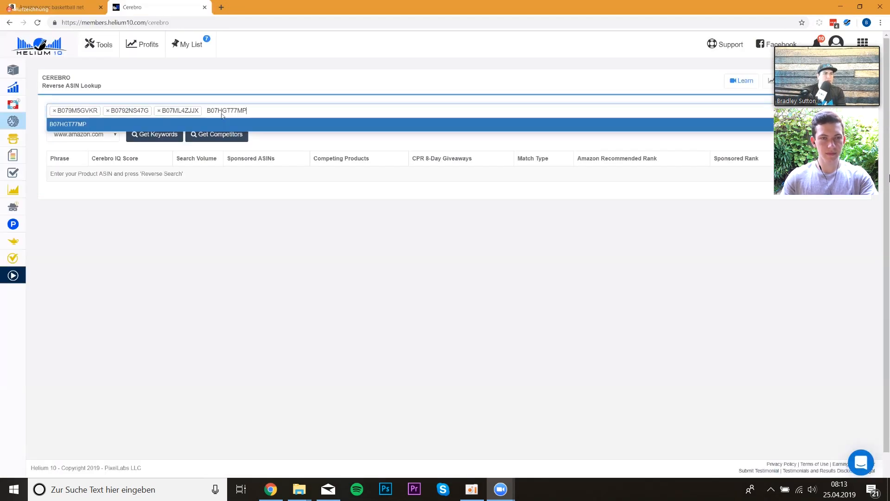
{"action": "key", "text": "Return"}
- Copy the second Pro Slam Premium Quality net's ASIN, B07HGVKH4R, and add it to Cerebro's ASIN list
{"action": "left_click", "coordinate": [70, 8]}
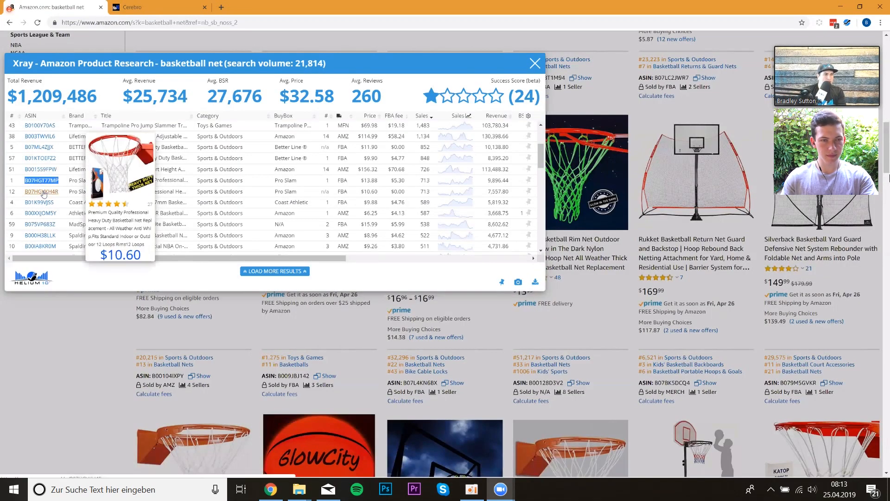
{"action": "left_click_drag", "start_coordinate": [63, 193], "coordinate": [24, 197]}
{"action": "key", "text": "ctrl+c"}
{"action": "left_click", "coordinate": [160, 7]}
{"action": "key", "text": "ctrl+v"}
{"action": "key", "text": "Return"}
- Copy the Pearson Professional 7mm Basketball Net's ASIN, add it to Cerebro, and run the reverse ASIN search
{"action": "left_click", "coordinate": [65, 8]}
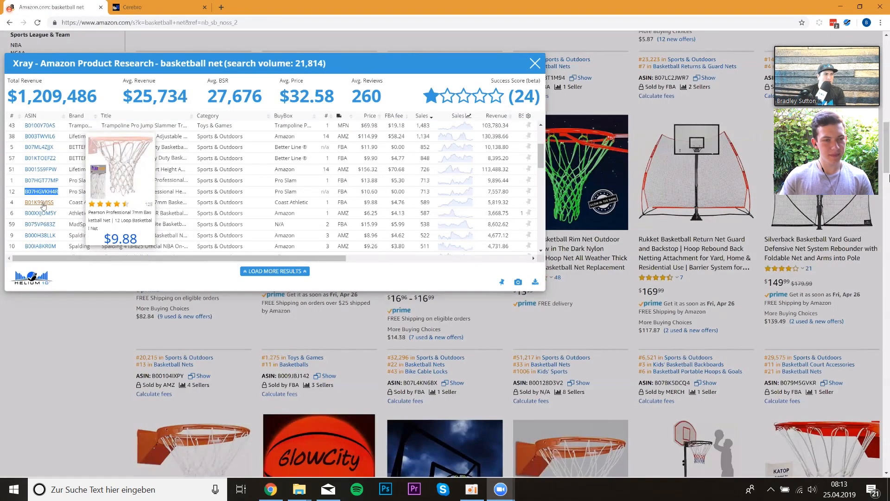
{"action": "left_click_drag", "start_coordinate": [54, 203], "coordinate": [25, 207]}
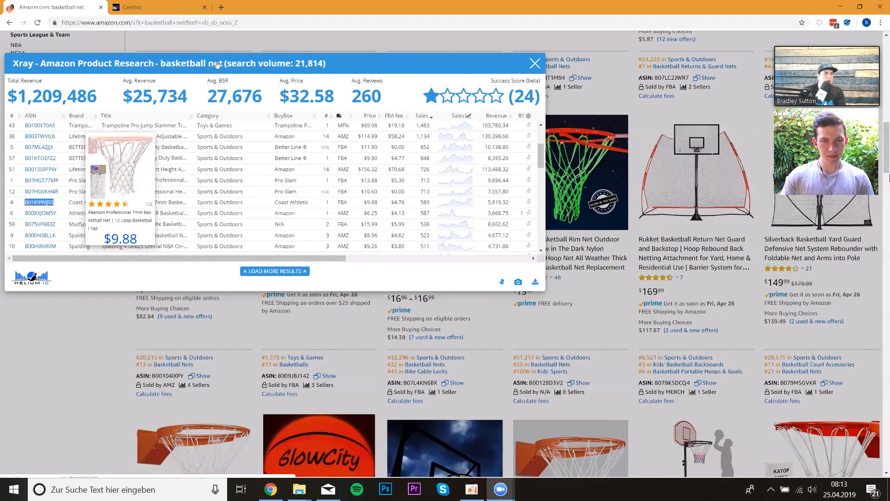
{"action": "left_click", "coordinate": [140, 7]}
{"action": "key", "text": "ctrl+v"}
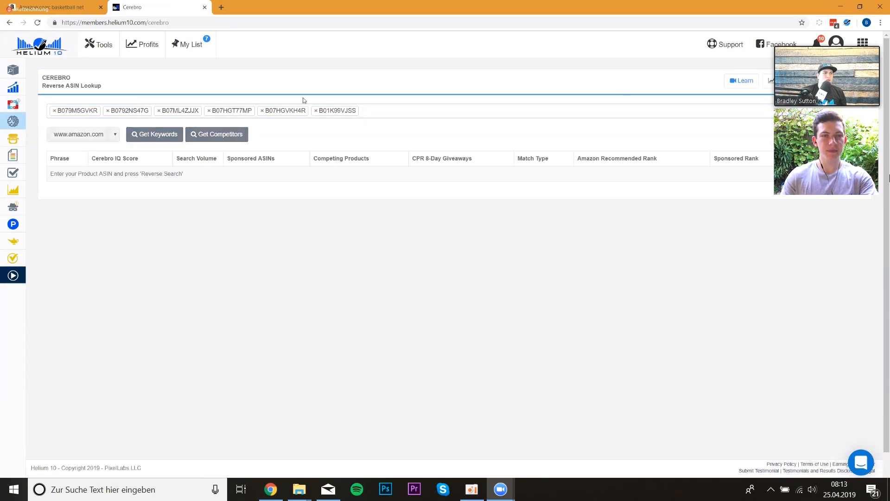
{"action": "key", "text": "Return"}
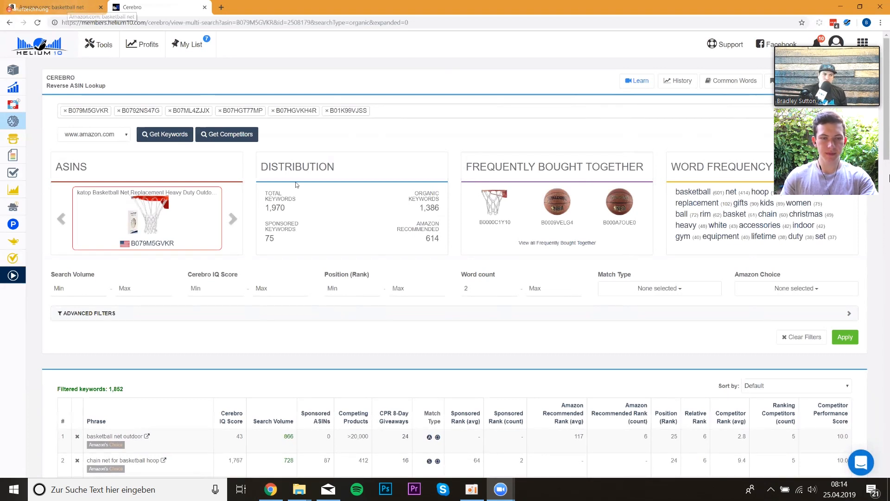
- Filter the Cerebro keyword results to the Organic match type and apply
{"action": "scroll", "coordinate": [109, 301], "scroll_direction": "down", "scroll_amount": 2}
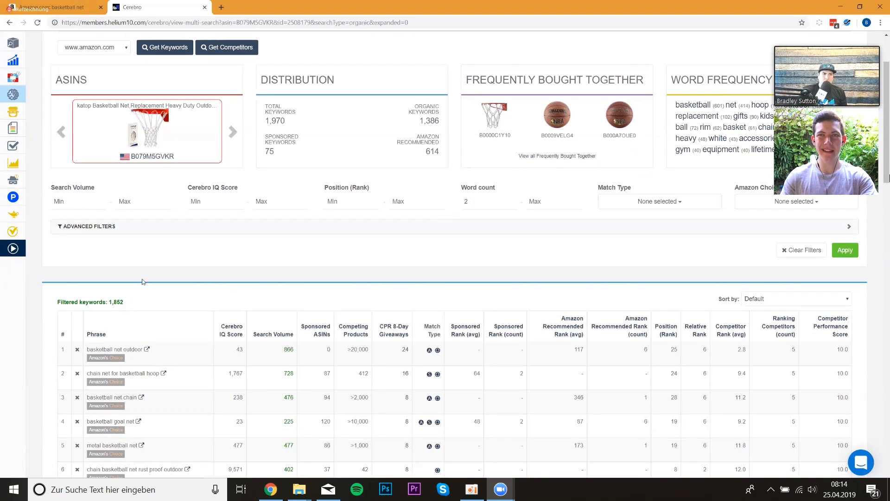
{"action": "scroll", "coordinate": [142, 281], "scroll_direction": "up", "scroll_amount": 1}
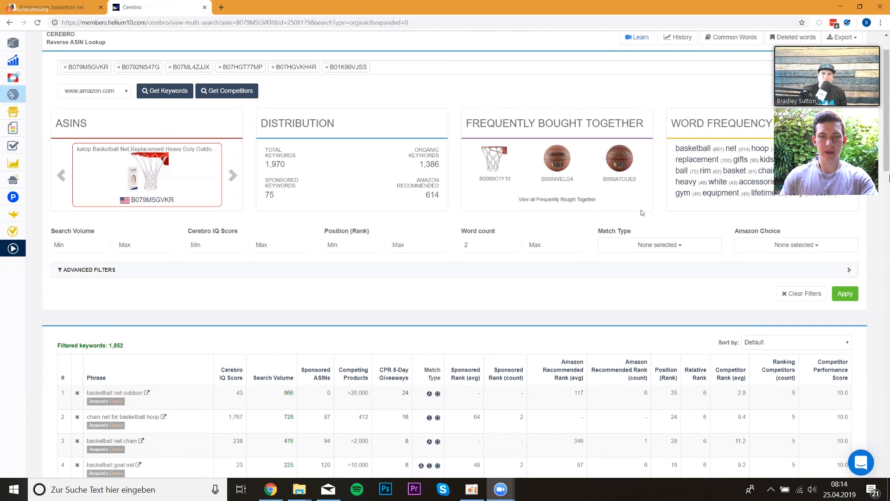
{"action": "left_click", "coordinate": [823, 251]}
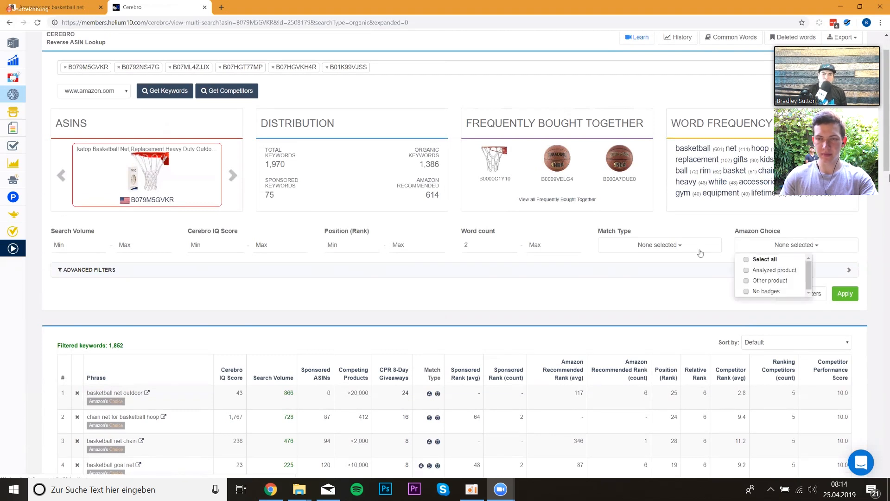
{"action": "left_click", "coordinate": [694, 250]}
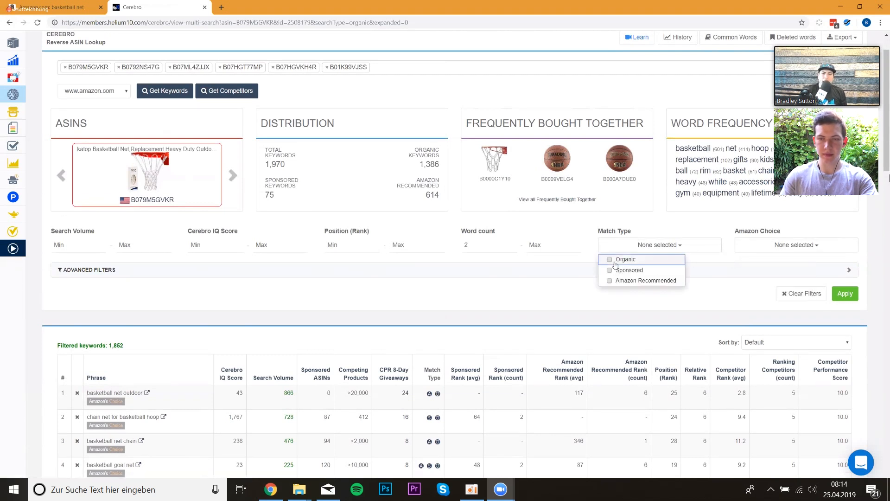
{"action": "left_click", "coordinate": [616, 260]}
{"action": "left_click", "coordinate": [844, 294]}
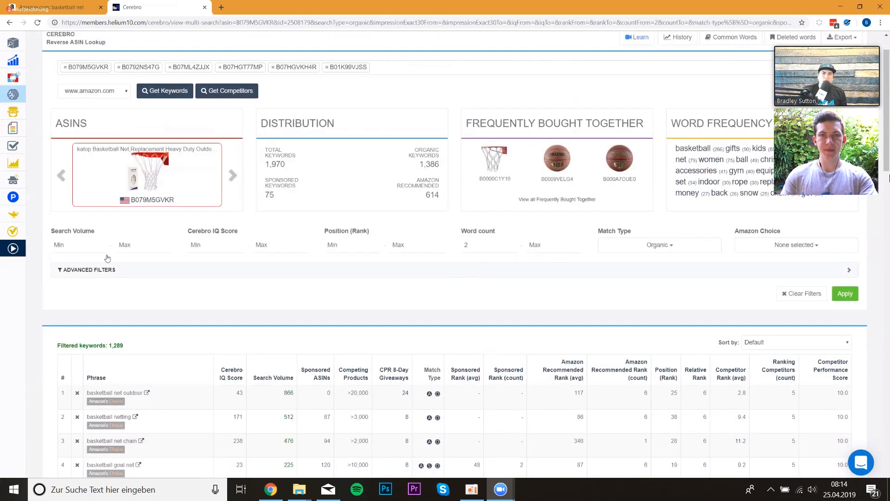
- Open the advanced filters, set the minimum Ranking Competitors to 4, and apply
{"action": "left_click_drag", "start_coordinate": [108, 343], "coordinate": [125, 349]}
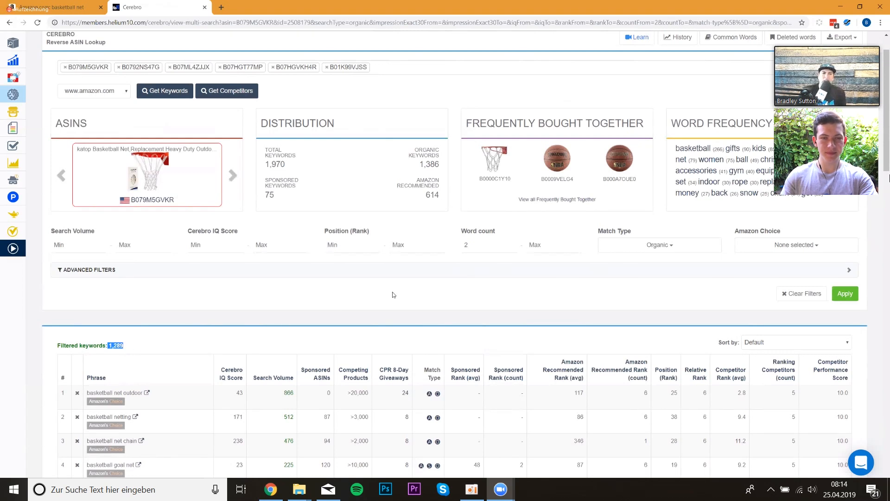
{"action": "left_click", "coordinate": [412, 271]}
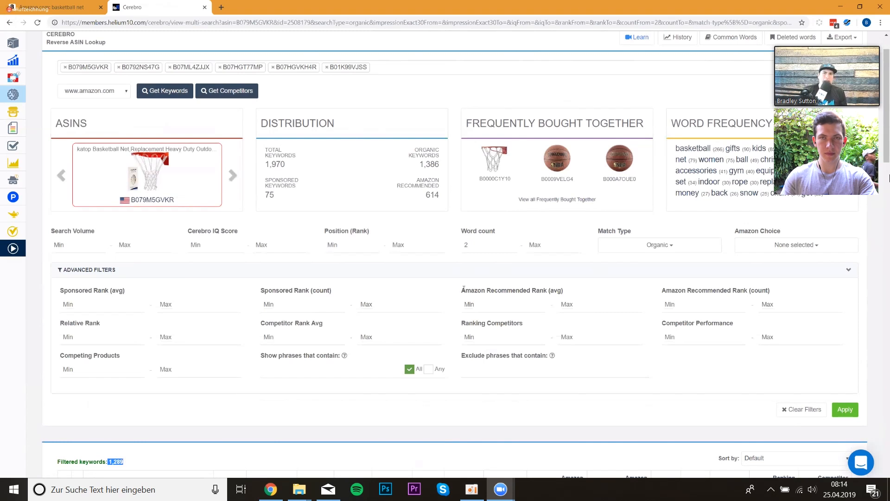
{"action": "scroll", "coordinate": [471, 324], "scroll_direction": "down", "scroll_amount": 3}
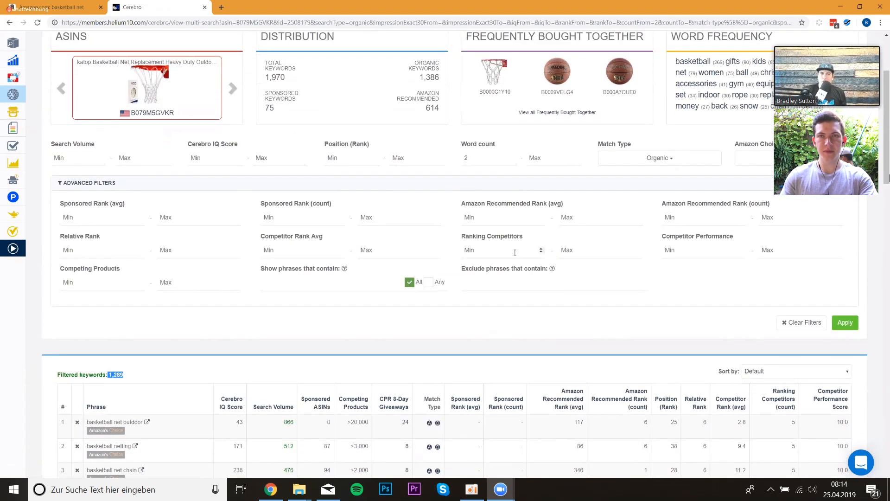
{"action": "left_click", "coordinate": [515, 252]}
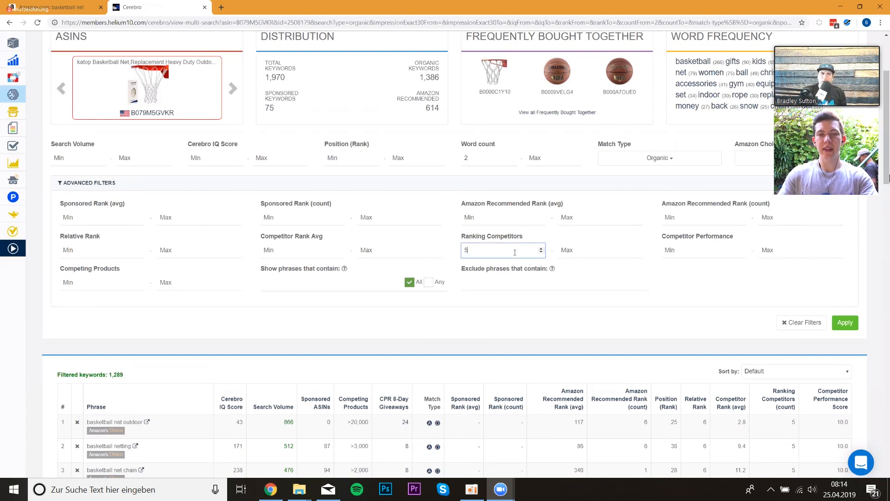
{"action": "scroll", "coordinate": [204, 114], "scroll_direction": "up", "scroll_amount": 2}
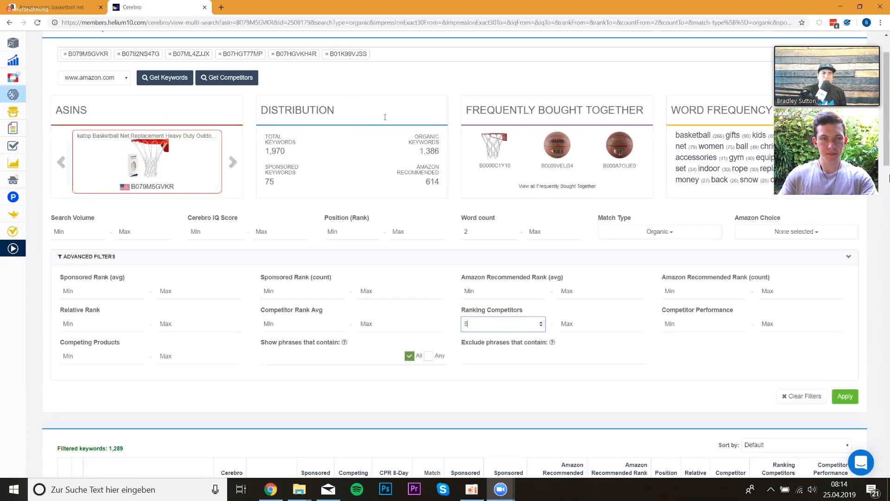
{"action": "scroll", "coordinate": [183, 330], "scroll_direction": "up", "scroll_amount": 1}
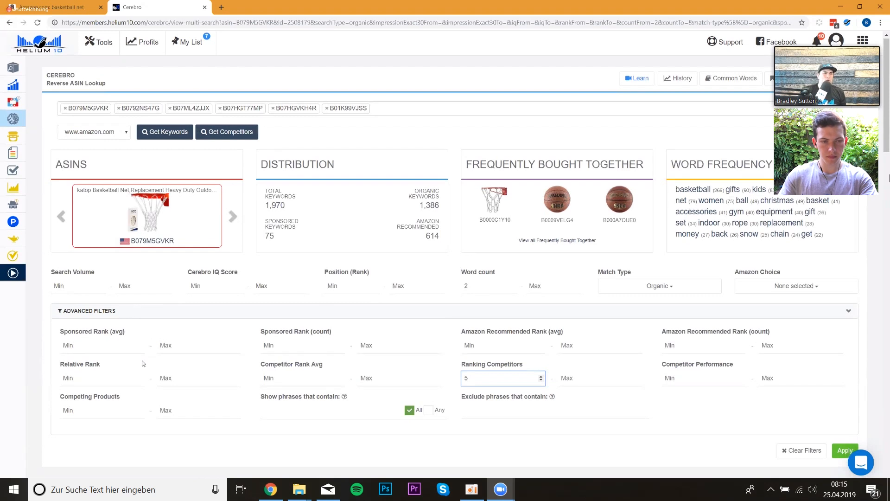
{"action": "scroll", "coordinate": [182, 368], "scroll_direction": "down", "scroll_amount": 1}
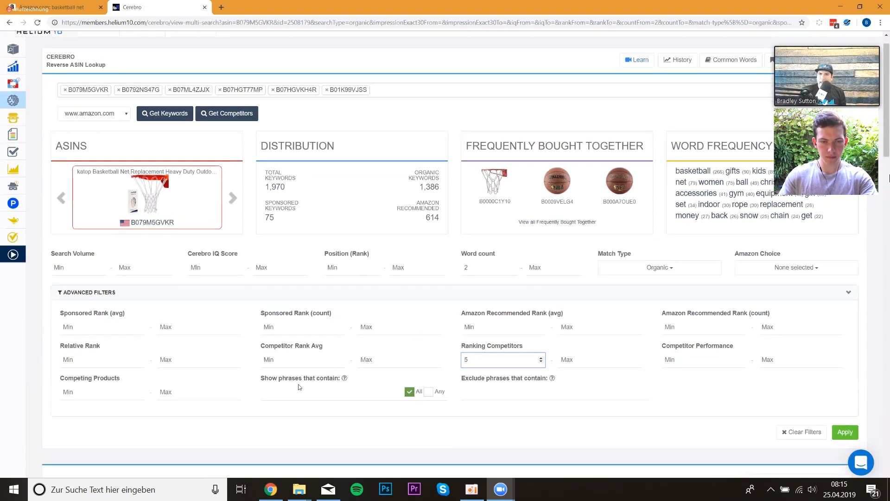
{"action": "scroll", "coordinate": [298, 384], "scroll_direction": "down", "scroll_amount": 1}
{"action": "scroll", "coordinate": [298, 384], "scroll_direction": "down", "scroll_amount": 2}
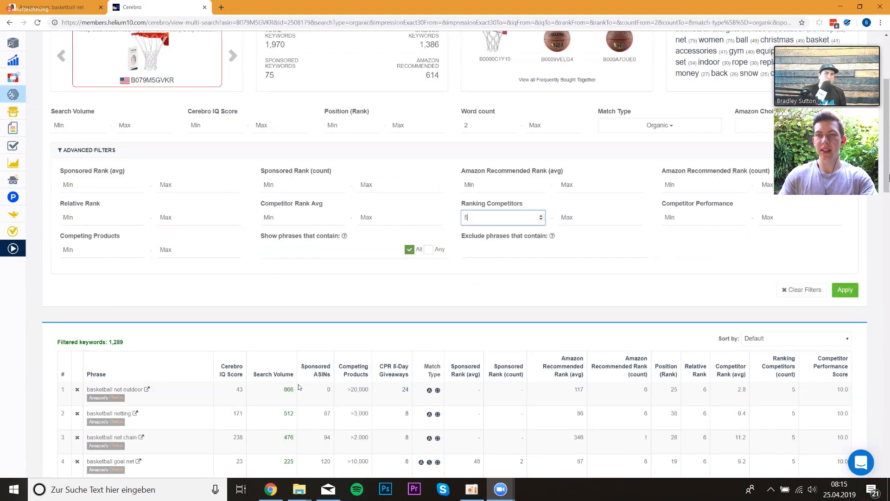
{"action": "scroll", "coordinate": [298, 384], "scroll_direction": "down", "scroll_amount": 1}
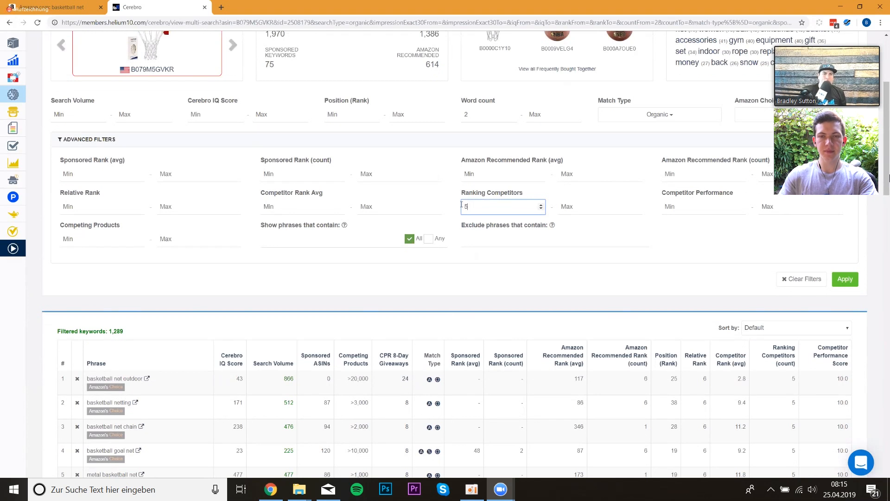
{"action": "key", "text": "BackSpace"}
{"action": "type", "text": "4"}
{"action": "left_click", "coordinate": [482, 261]}
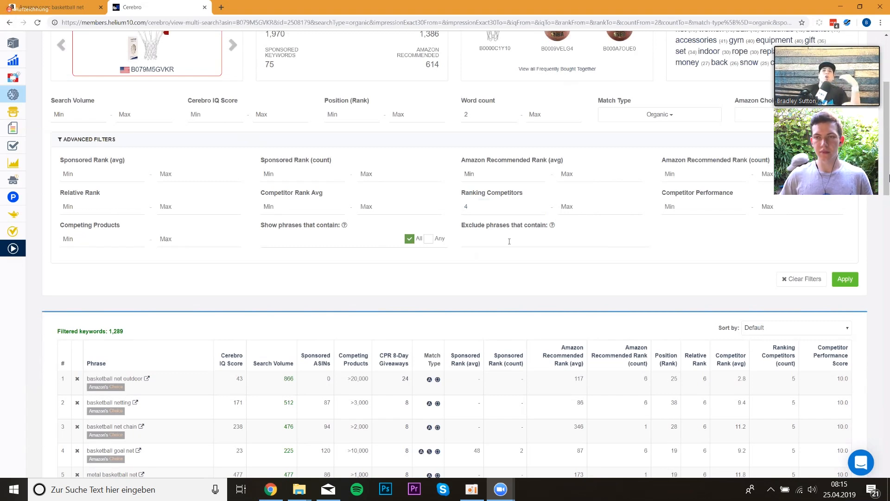
{"action": "left_click", "coordinate": [846, 280]}
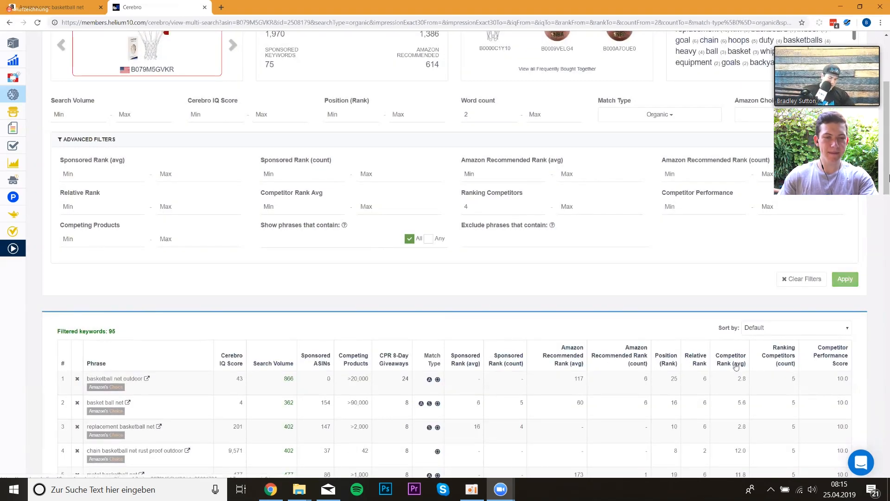
- Sort the keyword list by Competitor Rank (avg) from high to low
{"action": "left_click", "coordinate": [735, 367]}
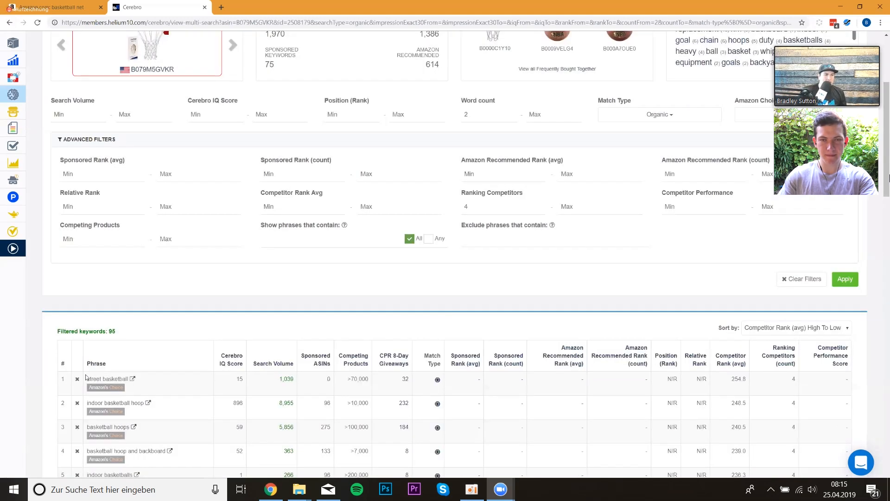
{"action": "scroll", "coordinate": [86, 351], "scroll_direction": "down", "scroll_amount": 1}
{"action": "scroll", "coordinate": [85, 331], "scroll_direction": "down", "scroll_amount": 1}
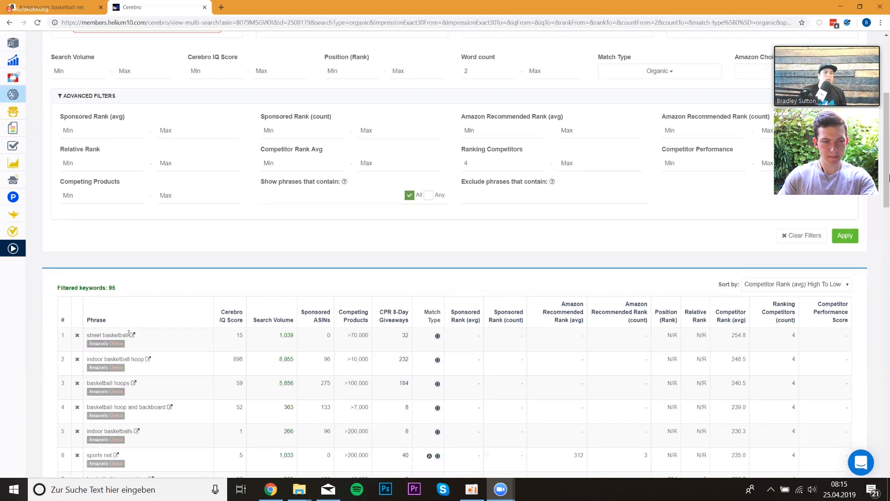
{"action": "left_click_drag", "start_coordinate": [129, 335], "coordinate": [87, 334]}
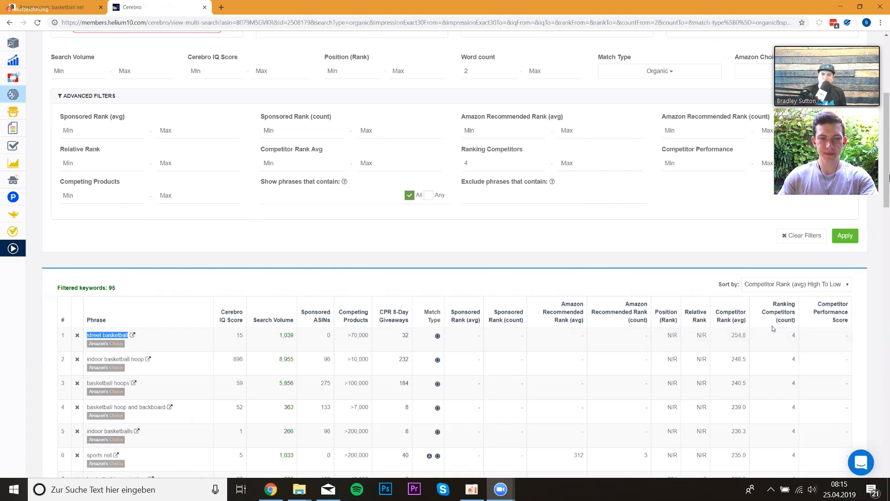
{"action": "mouse_move", "coordinate": [704, 334]}
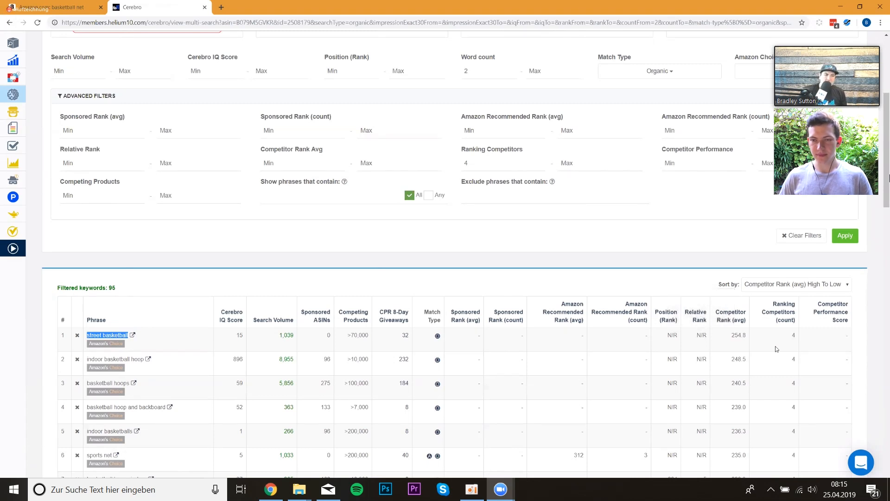
{"action": "scroll", "coordinate": [178, 107], "scroll_direction": "up", "scroll_amount": 1}
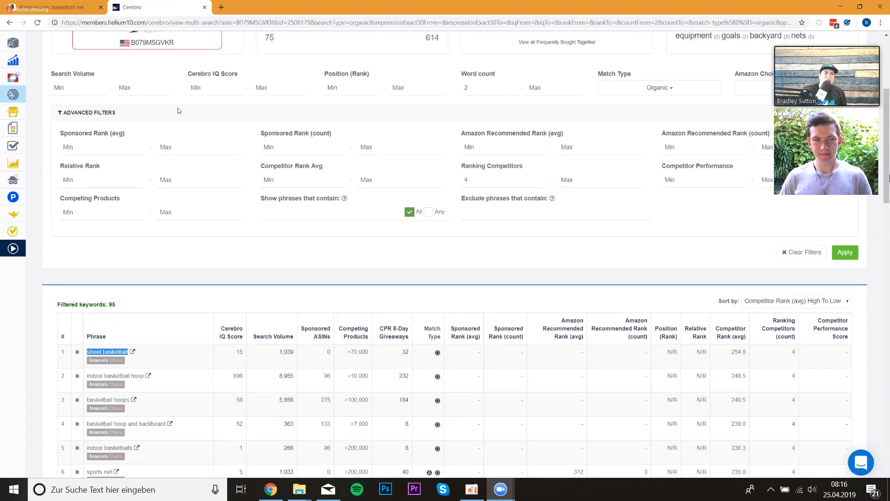
{"action": "scroll", "coordinate": [338, 229], "scroll_direction": "up", "scroll_amount": 1}
{"action": "scroll", "coordinate": [348, 312], "scroll_direction": "down", "scroll_amount": 3}
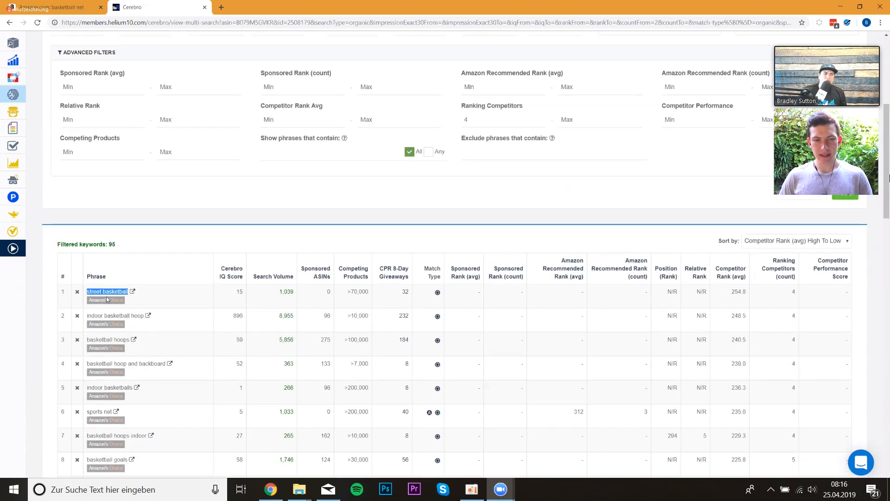
{"action": "mouse_move", "coordinate": [106, 299]}
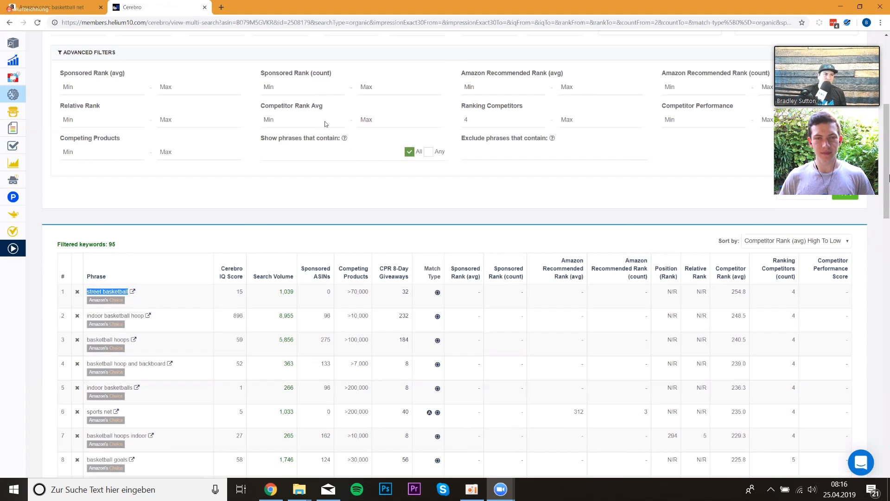
- Limit Competitor Rank Avg to between 1 and 30, apply, and re-sort by Competitor Rank (avg)
{"action": "scroll", "coordinate": [169, 151], "scroll_direction": "up", "scroll_amount": 1}
{"action": "left_click", "coordinate": [313, 162]}
{"action": "type", "text": "1"}
{"action": "left_click", "coordinate": [369, 158]}
{"action": "type", "text": "30"}
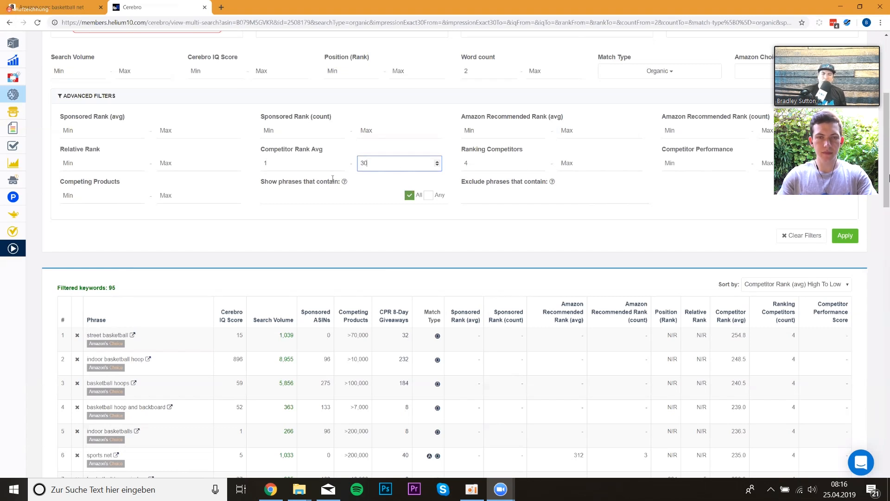
{"action": "left_click", "coordinate": [845, 236]}
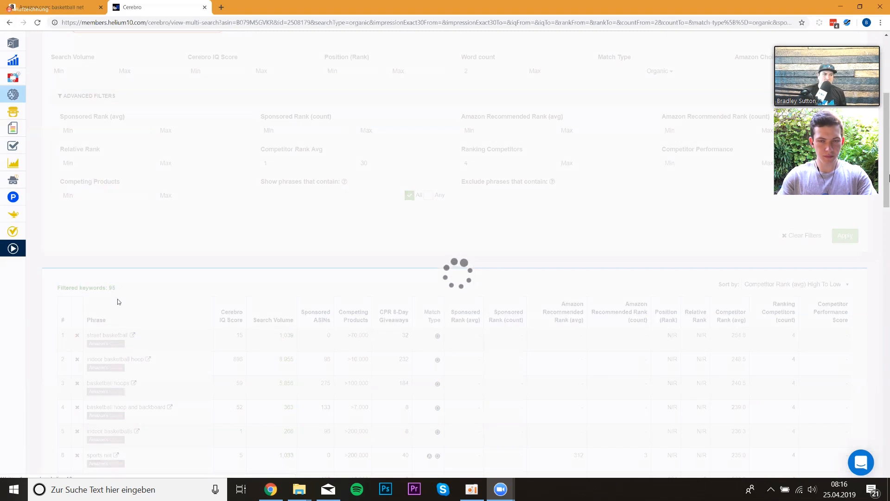
{"action": "left_click", "coordinate": [737, 325]}
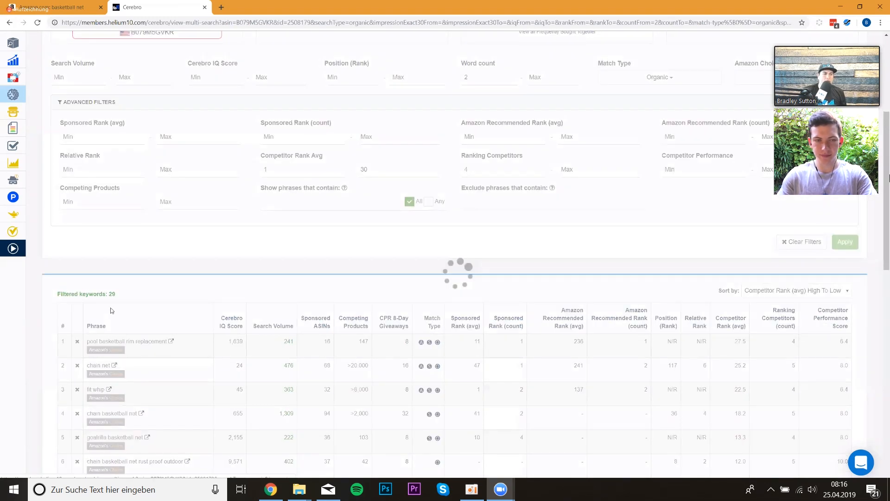
- Review the filtered Cerebro keyword list, scanning phrases and search volumes from top to bottom
{"action": "scroll", "coordinate": [207, 319], "scroll_direction": "down", "scroll_amount": 6}
{"action": "scroll", "coordinate": [206, 316], "scroll_direction": "down", "scroll_amount": 6}
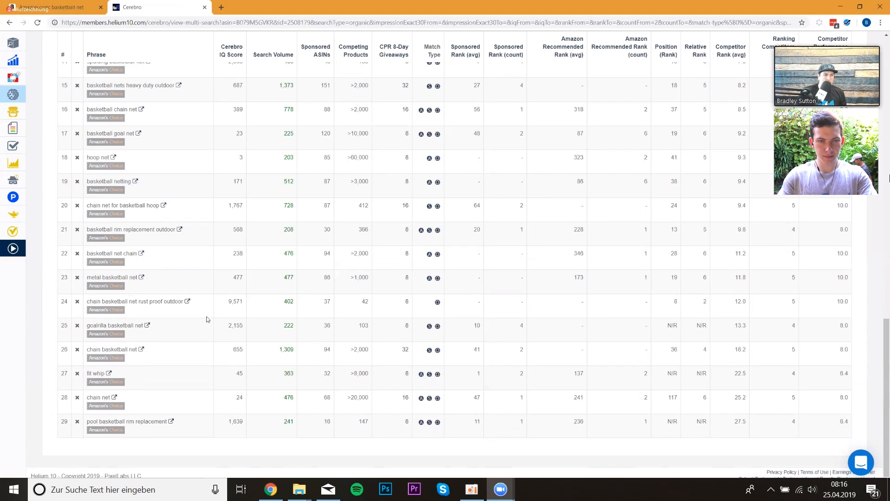
{"action": "scroll", "coordinate": [207, 316], "scroll_direction": "up", "scroll_amount": 8}
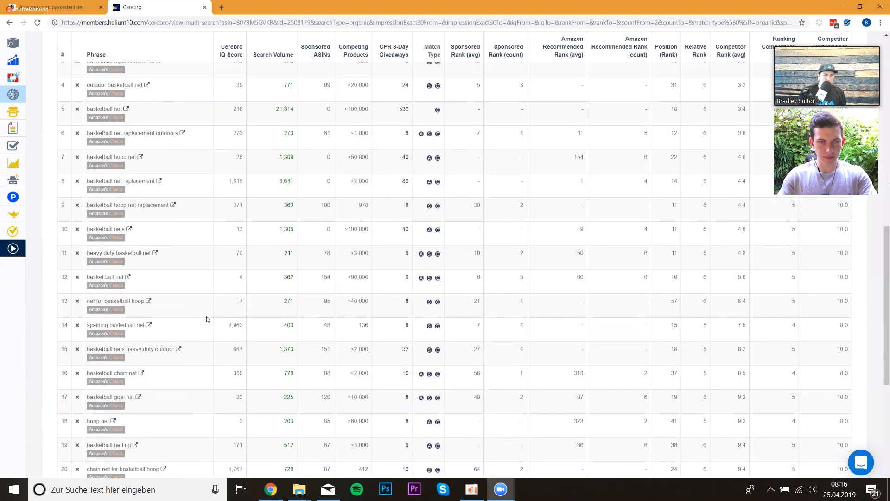
{"action": "scroll", "coordinate": [206, 319], "scroll_direction": "up", "scroll_amount": 1}
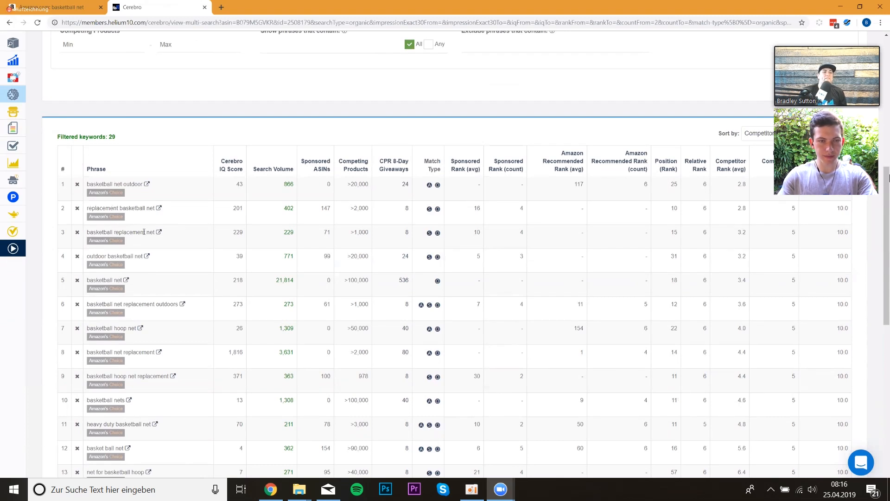
{"action": "scroll", "coordinate": [145, 232], "scroll_direction": "up", "scroll_amount": 4}
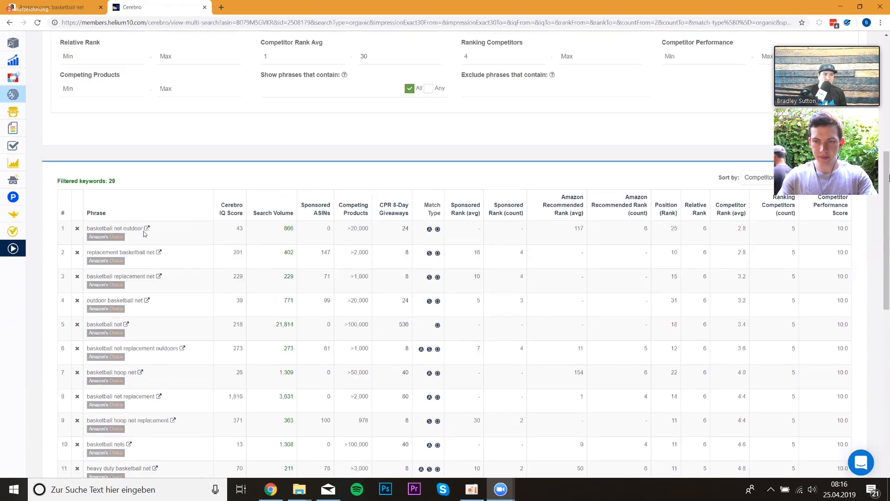
{"action": "scroll", "coordinate": [143, 231], "scroll_direction": "down", "scroll_amount": 2}
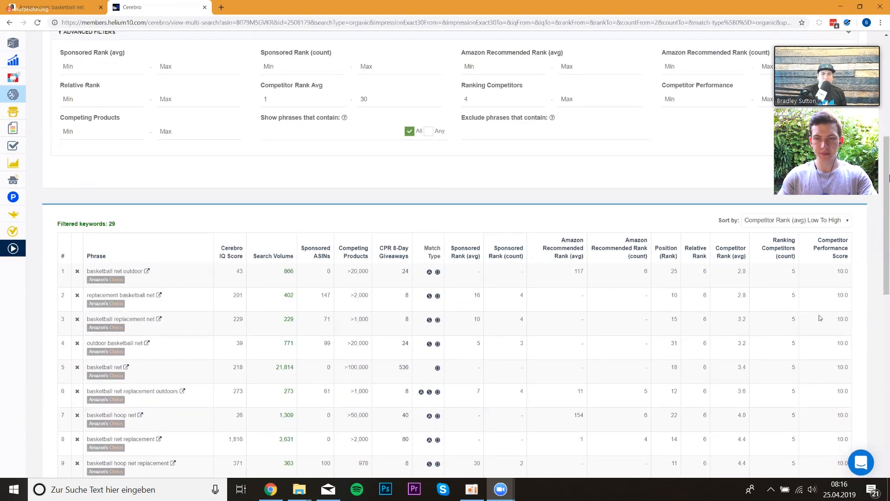
{"action": "double_click", "coordinate": [289, 320]}
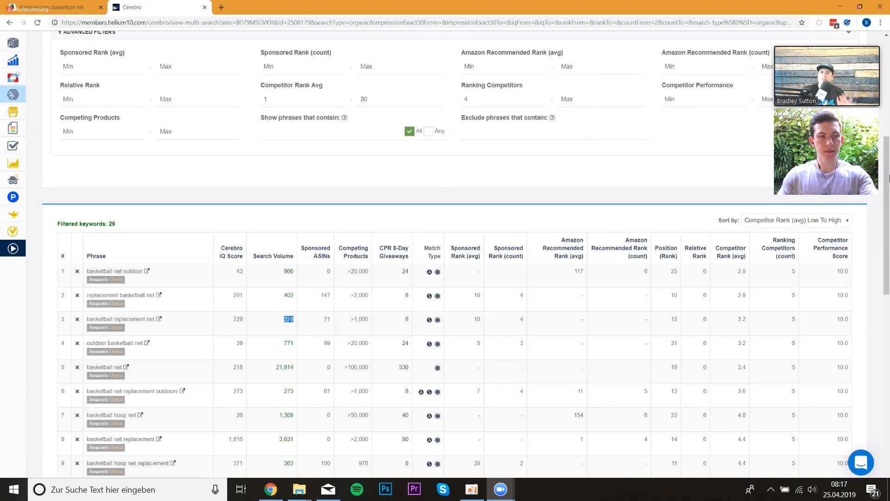
{"action": "double_click", "coordinate": [119, 320]}
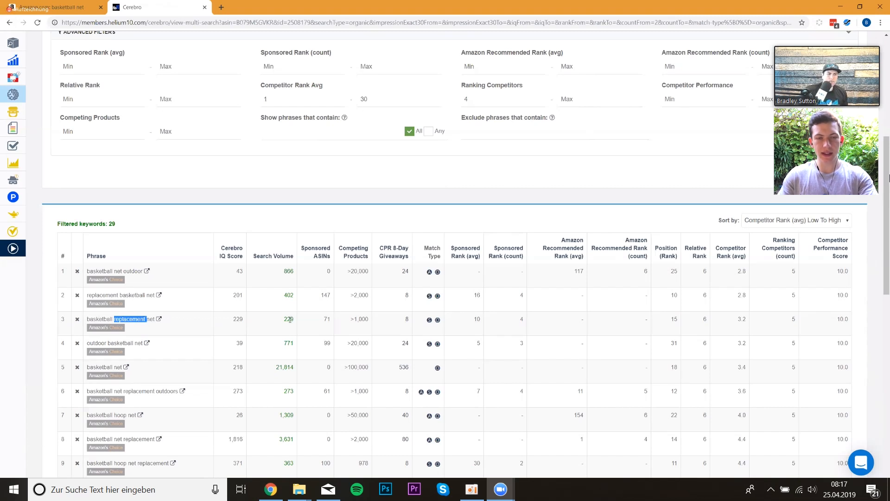
{"action": "scroll", "coordinate": [289, 320], "scroll_direction": "down", "scroll_amount": 3}
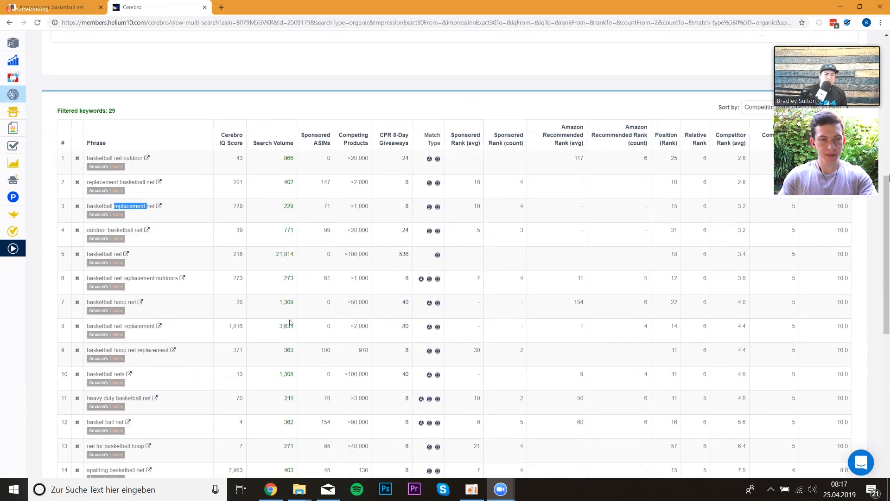
{"action": "scroll", "coordinate": [290, 319], "scroll_direction": "down", "scroll_amount": 6}
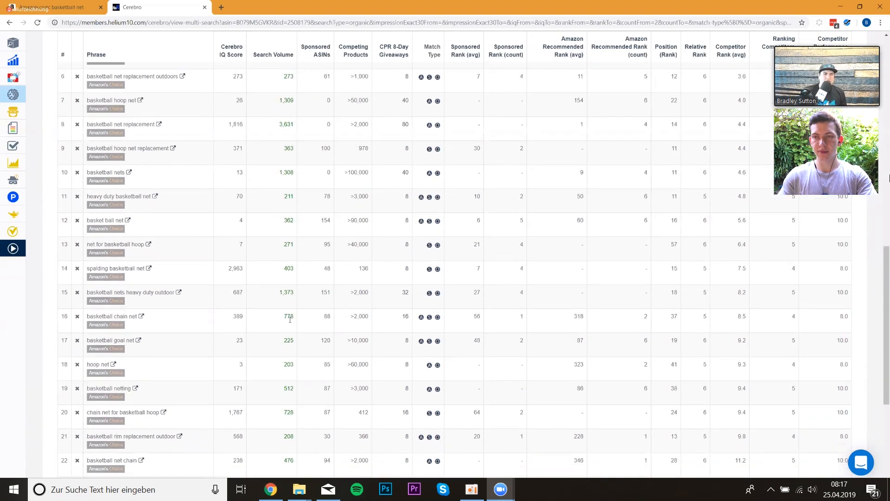
{"action": "scroll", "coordinate": [127, 249], "scroll_direction": "down", "scroll_amount": 3}
{"action": "scroll", "coordinate": [103, 211], "scroll_direction": "up", "scroll_amount": 10}
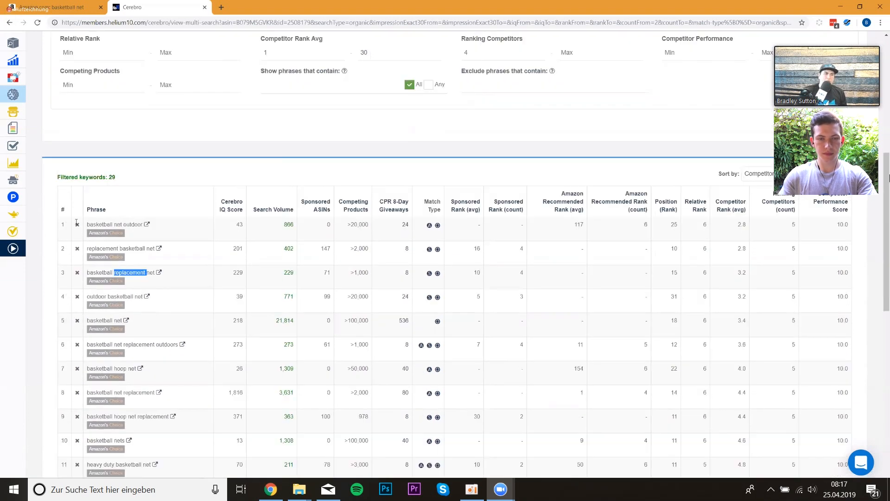
{"action": "scroll", "coordinate": [103, 211], "scroll_direction": "up", "scroll_amount": 2}
- Set the minimum Search Volume filter to 600 and apply it to the Cerebro results
{"action": "left_click", "coordinate": [103, 211]}
{"action": "type", "text": "600"}
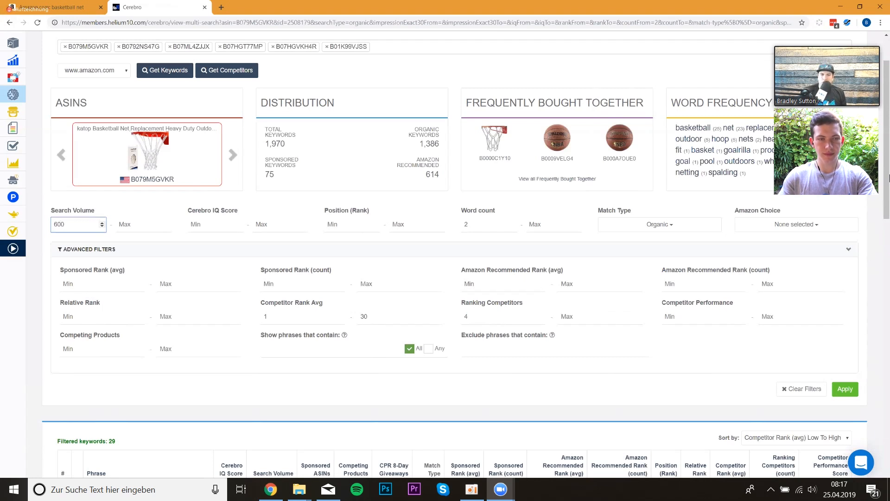
{"action": "left_click", "coordinate": [846, 392]}
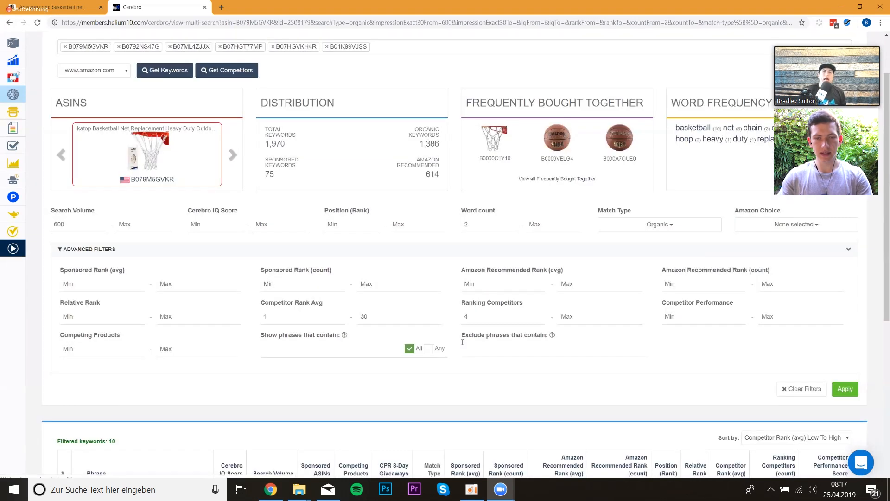
{"action": "scroll", "coordinate": [463, 344], "scroll_direction": "down", "scroll_amount": 3}
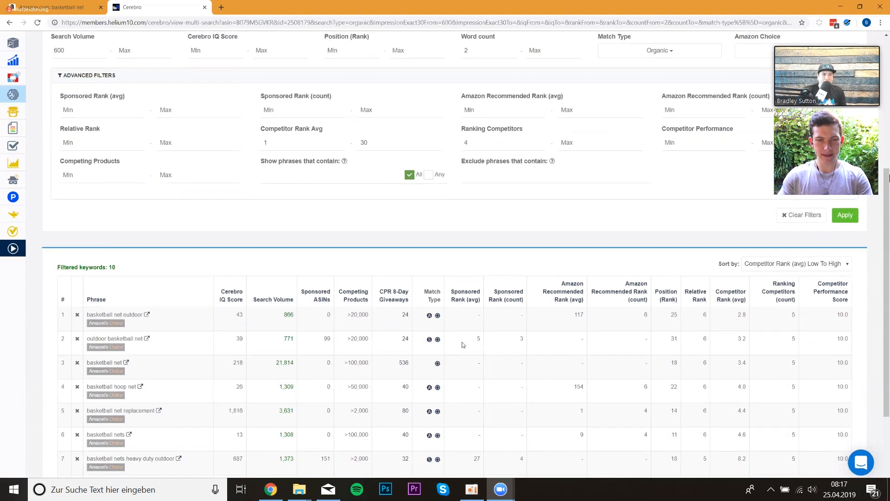
{"action": "scroll", "coordinate": [471, 355], "scroll_direction": "down", "scroll_amount": 3}
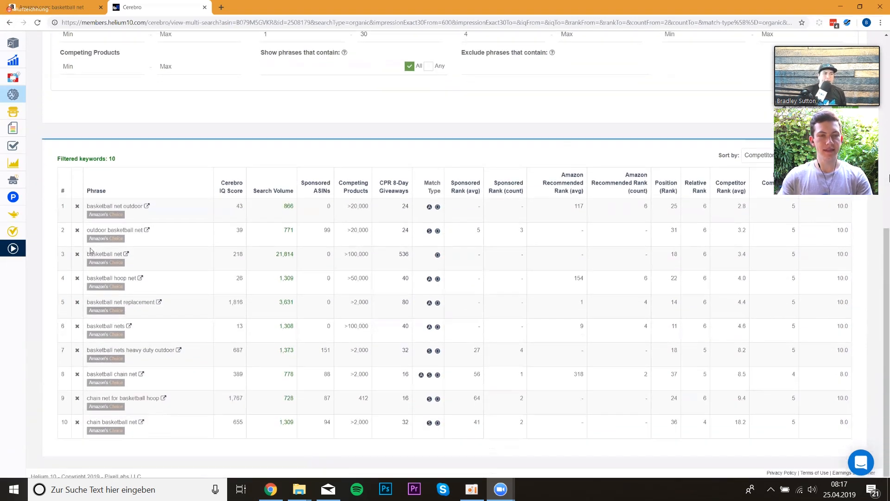
{"action": "left_click_drag", "start_coordinate": [275, 254], "coordinate": [296, 255]}
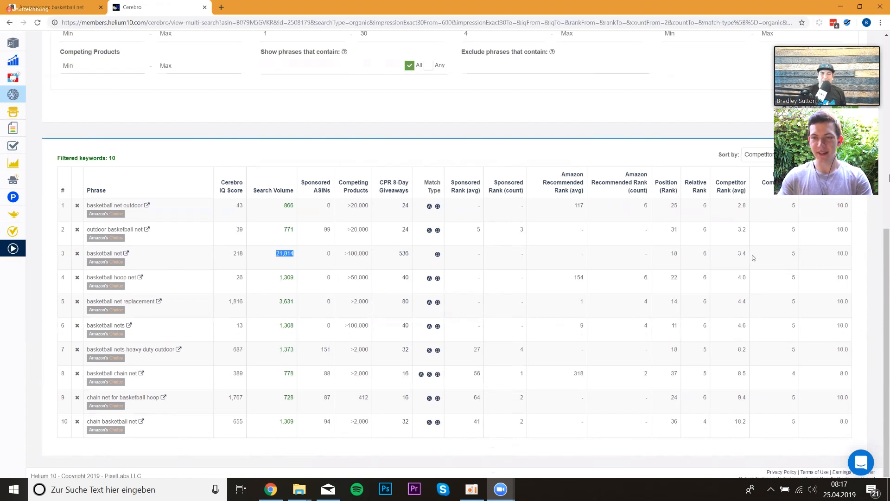
{"action": "mouse_move", "coordinate": [706, 253]}
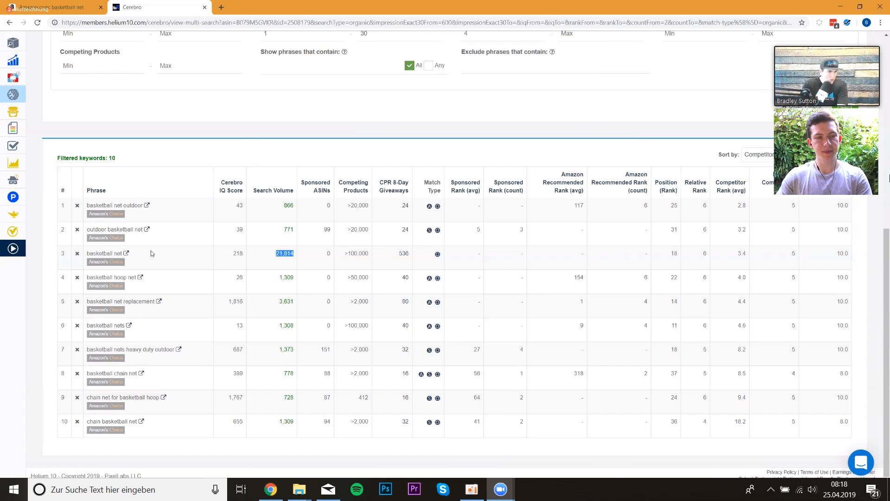
- Copy the phrase basketball net and run it as a keyword search in Magnet in a new tab
{"action": "left_click_drag", "start_coordinate": [88, 253], "coordinate": [124, 253]}
{"action": "key", "text": "ctrl+c"}
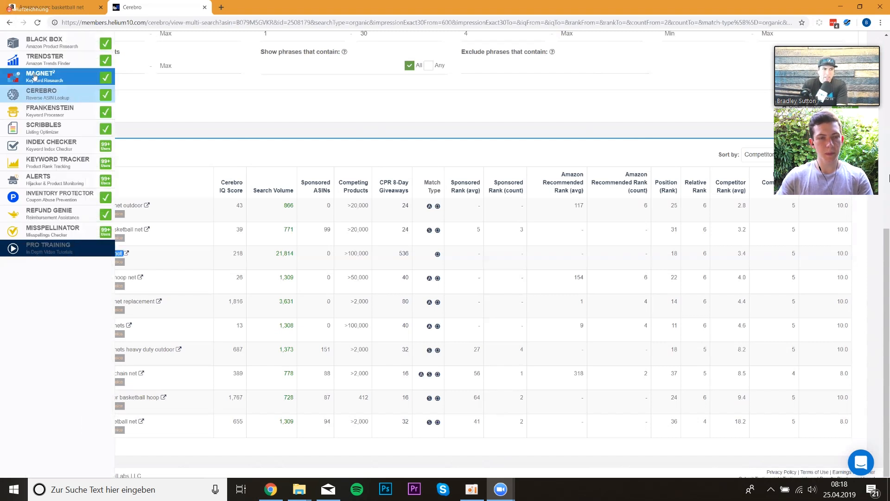
{"action": "right_click", "coordinate": [33, 74]}
{"action": "left_click", "coordinate": [65, 79]}
{"action": "left_click", "coordinate": [251, 6]}
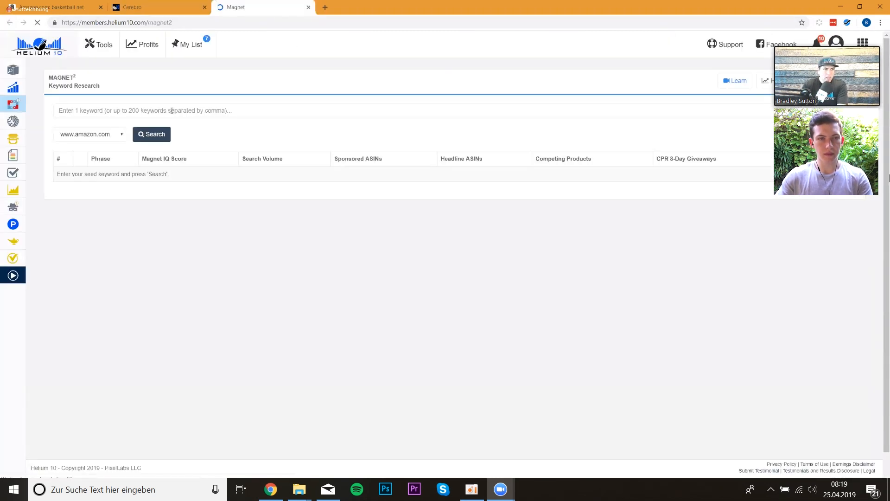
{"action": "left_click", "coordinate": [172, 111]}
{"action": "key", "text": "ctrl+v"}
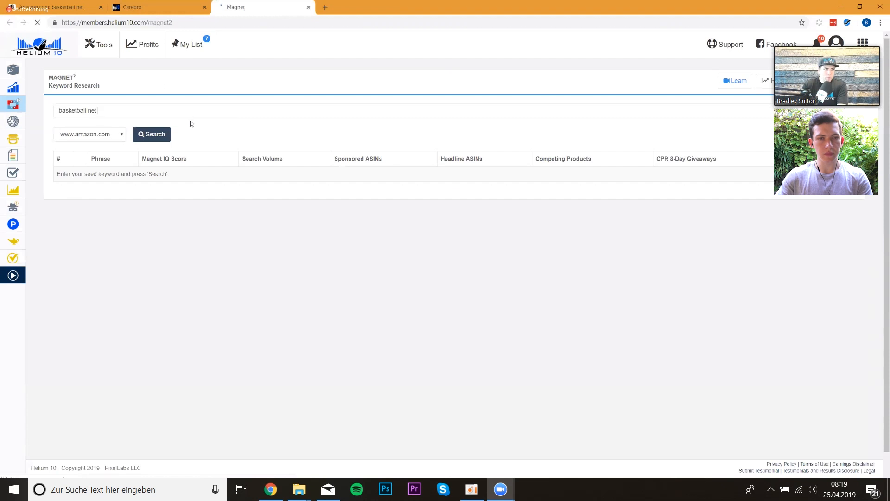
{"action": "left_click", "coordinate": [151, 134]}
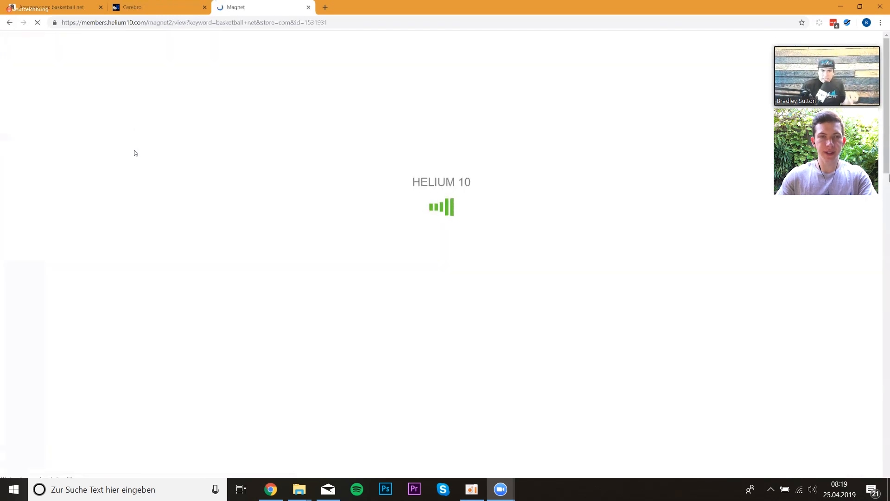
- Filter the Magnet results to the Smart Complete match type and apply
{"action": "left_click", "coordinate": [666, 292]}
{"action": "left_click", "coordinate": [609, 312]}
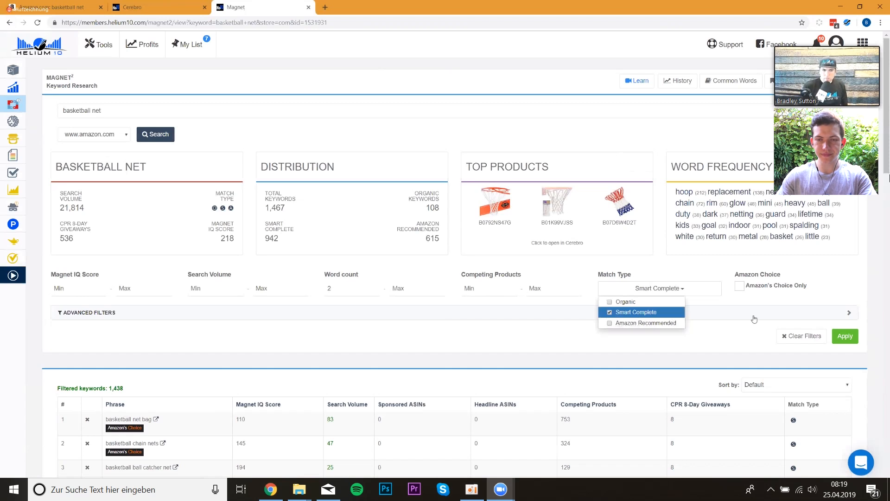
{"action": "left_click", "coordinate": [845, 335]}
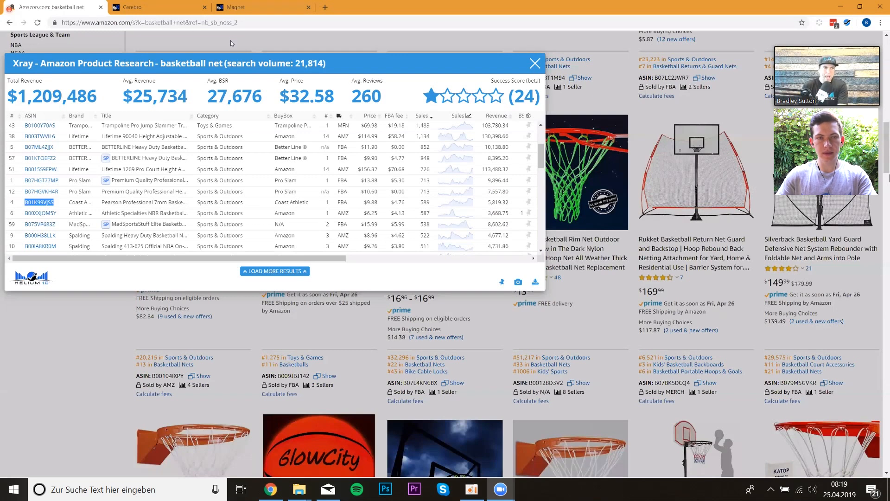
- Enter basketball net in the Amazon search box to view its autocomplete suggestions
{"action": "left_click", "coordinate": [17, 44]}
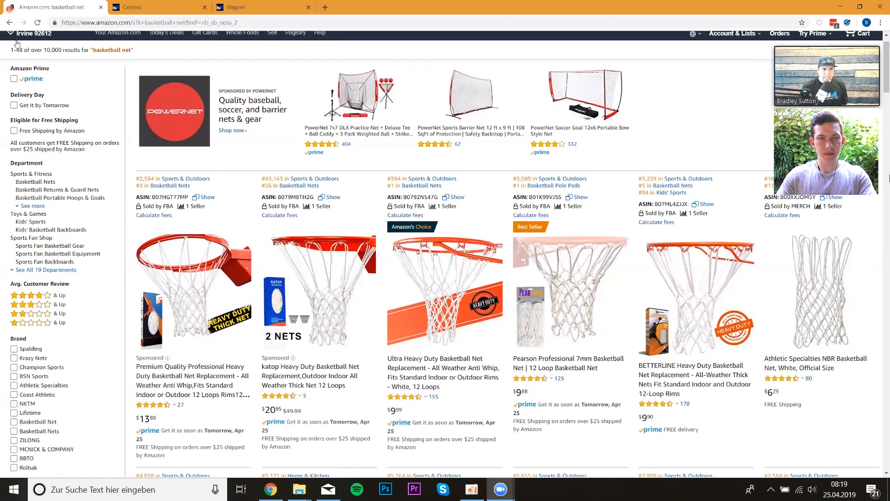
{"action": "scroll", "coordinate": [130, 85], "scroll_direction": "up", "scroll_amount": 1}
{"action": "type", "text": "bask"}
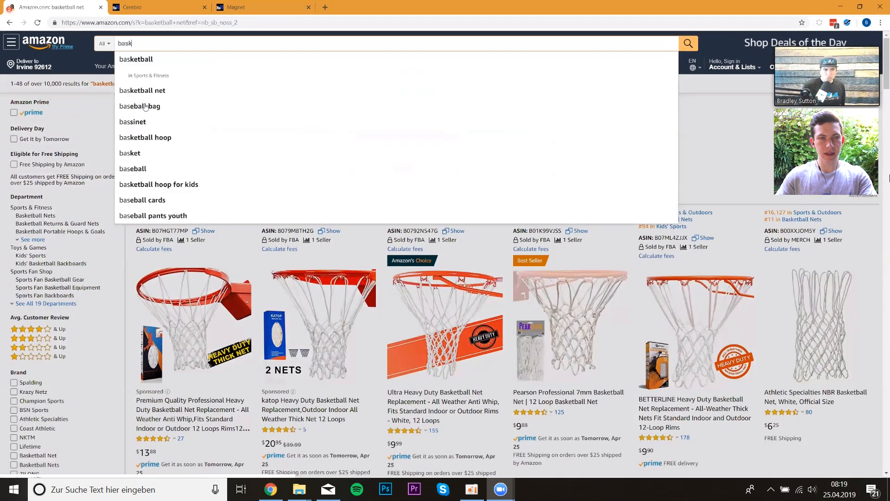
{"action": "type", "text": "etball net"}
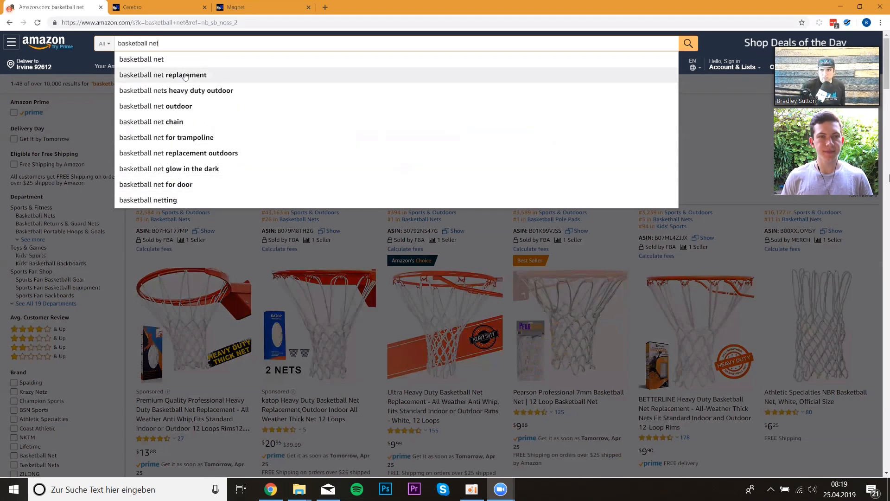
{"action": "left_click", "coordinate": [262, 7]}
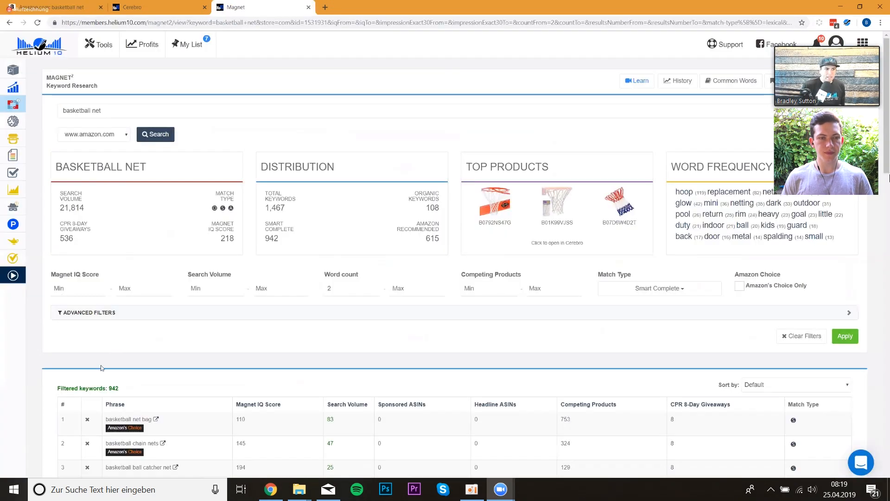
- Set the minimum Search Volume in Magnet to 200 and apply the filter
{"action": "double_click", "coordinate": [113, 387]}
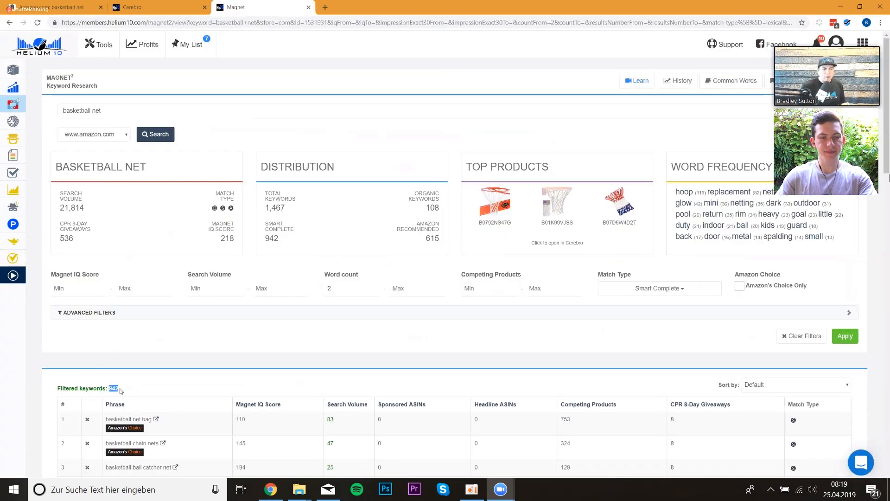
{"action": "scroll", "coordinate": [139, 310], "scroll_direction": "down", "scroll_amount": 2}
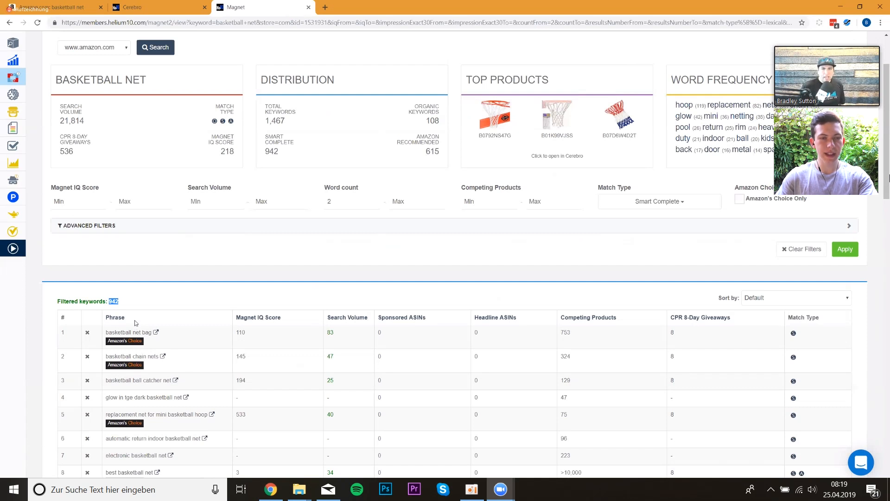
{"action": "left_click", "coordinate": [202, 202]}
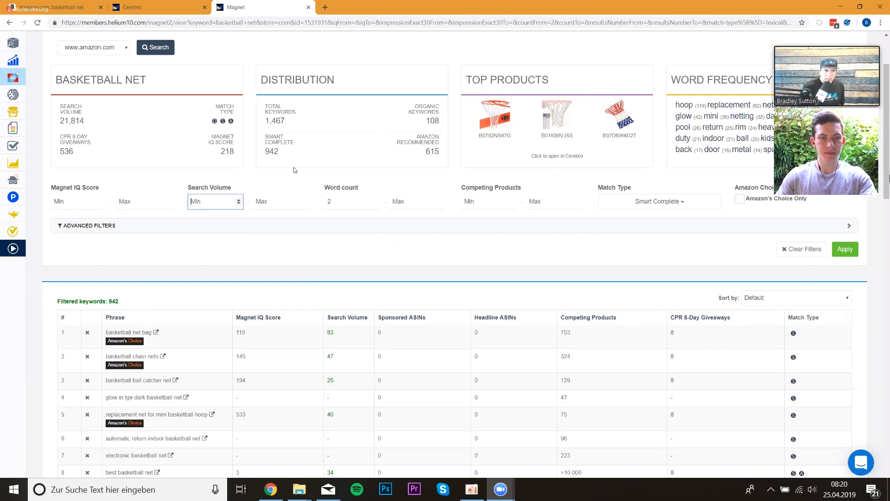
{"action": "type", "text": "200"}
{"action": "left_click", "coordinate": [849, 252]}
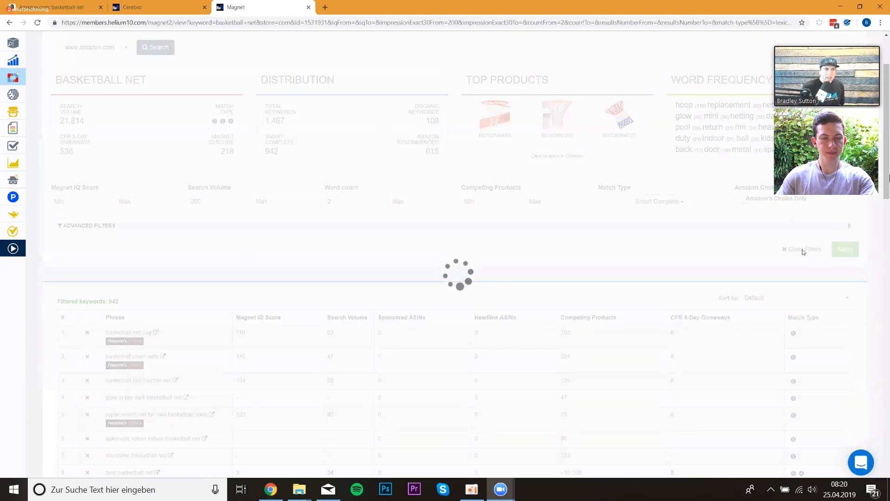
{"action": "scroll", "coordinate": [254, 183], "scroll_direction": "down", "scroll_amount": 2}
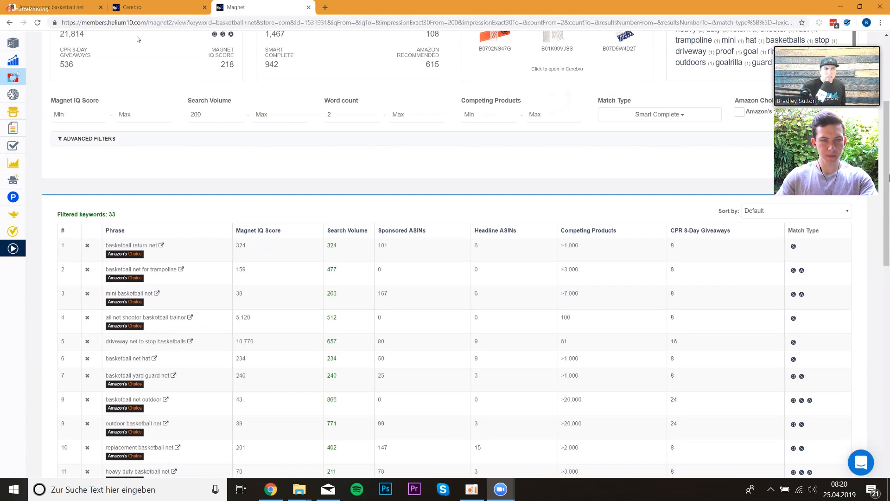
- Compare the Amazon autocomplete suggestions for basketball net against the filtered Magnet keywords
{"action": "left_click", "coordinate": [53, 7]}
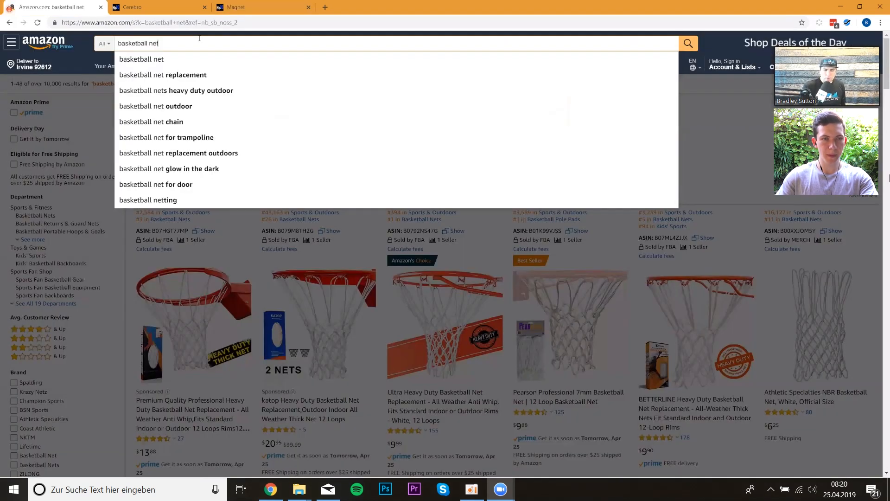
{"action": "key", "text": "BackSpace"}
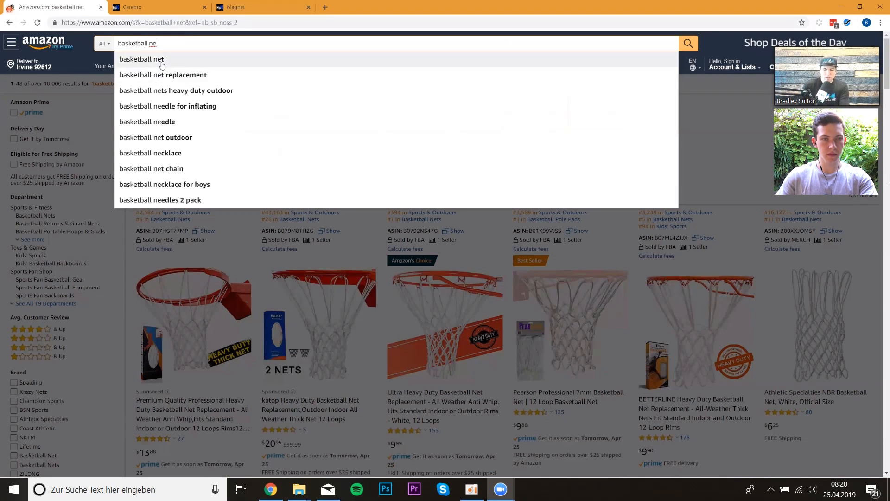
{"action": "type", "text": "t"}
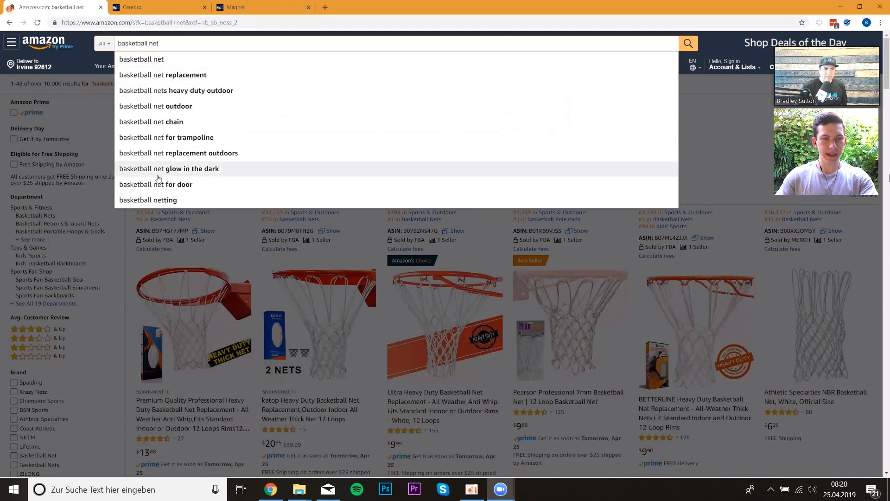
{"action": "left_click", "coordinate": [244, 8]}
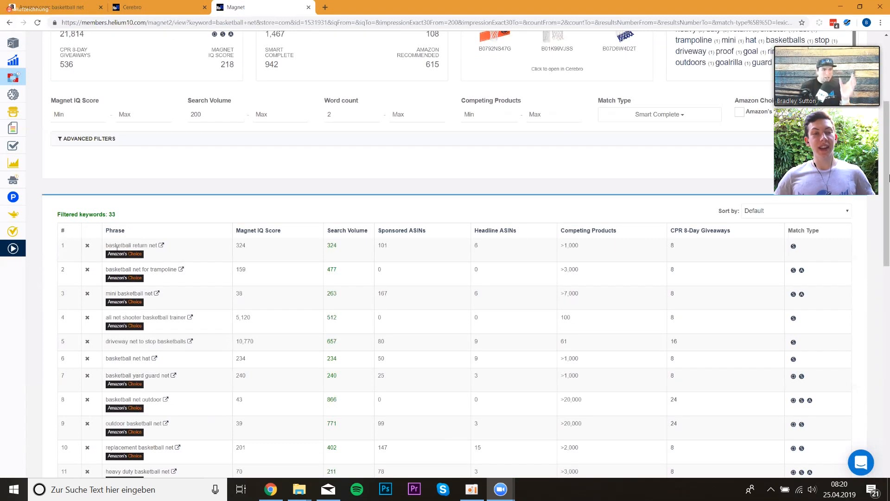
- Review the filtered Magnet keyword list, highlighting phrases such as basketball return net and basketball yard guard net
{"action": "double_click", "coordinate": [117, 246]}
{"action": "double_click", "coordinate": [141, 245]}
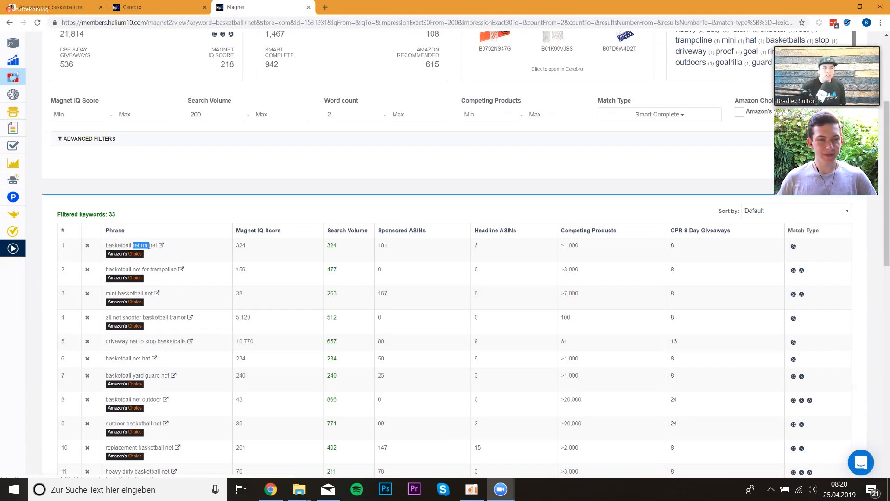
{"action": "left_click_drag", "start_coordinate": [115, 376], "coordinate": [163, 375]}
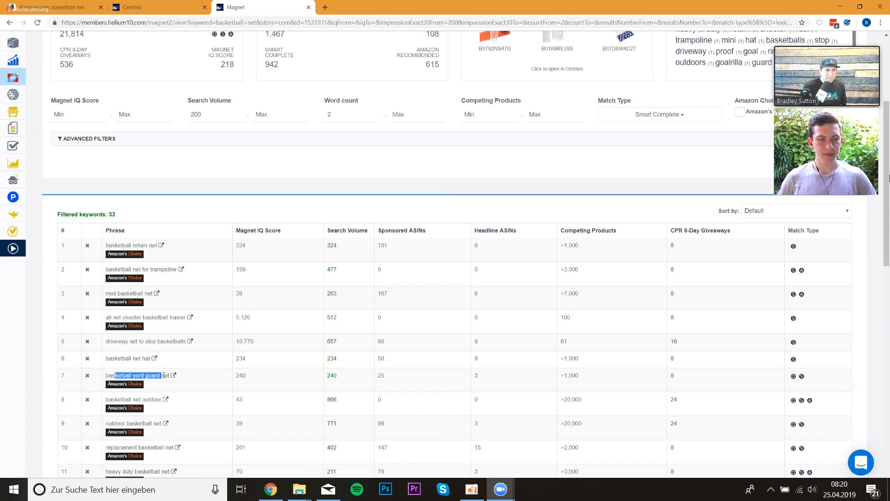
{"action": "scroll", "coordinate": [160, 373], "scroll_direction": "down", "scroll_amount": 4}
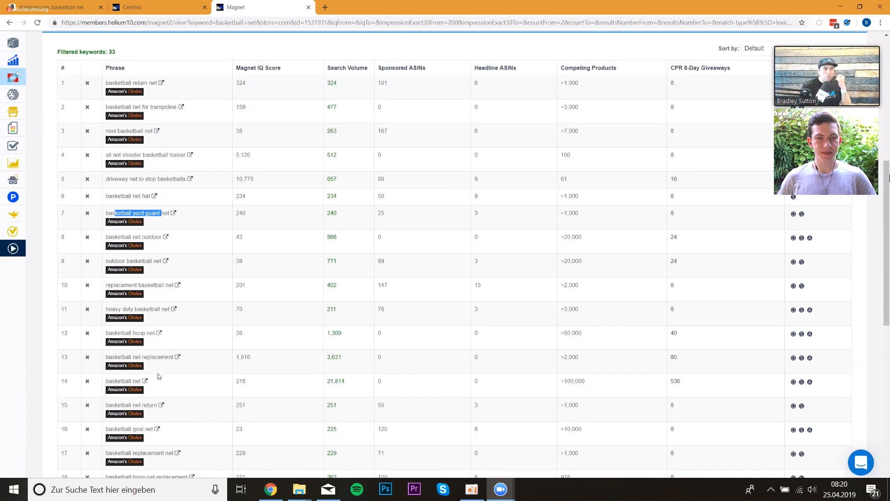
{"action": "scroll", "coordinate": [158, 373], "scroll_direction": "down", "scroll_amount": 2}
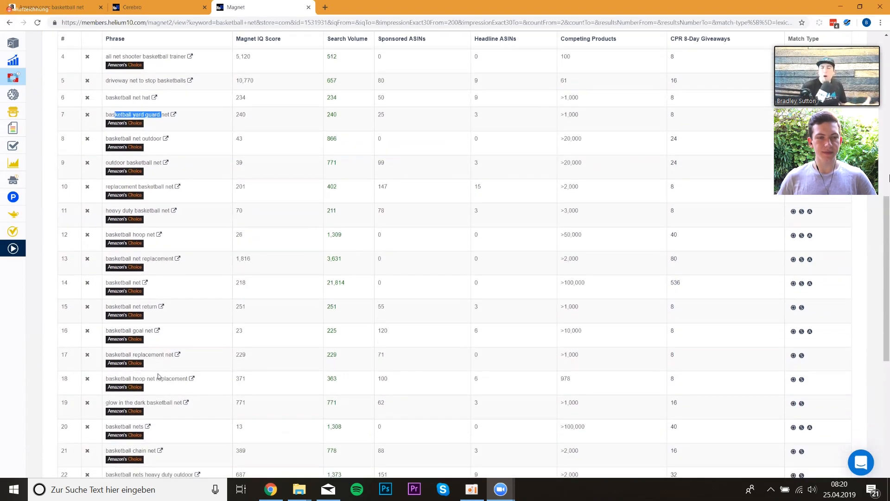
{"action": "scroll", "coordinate": [157, 364], "scroll_direction": "up", "scroll_amount": 5}
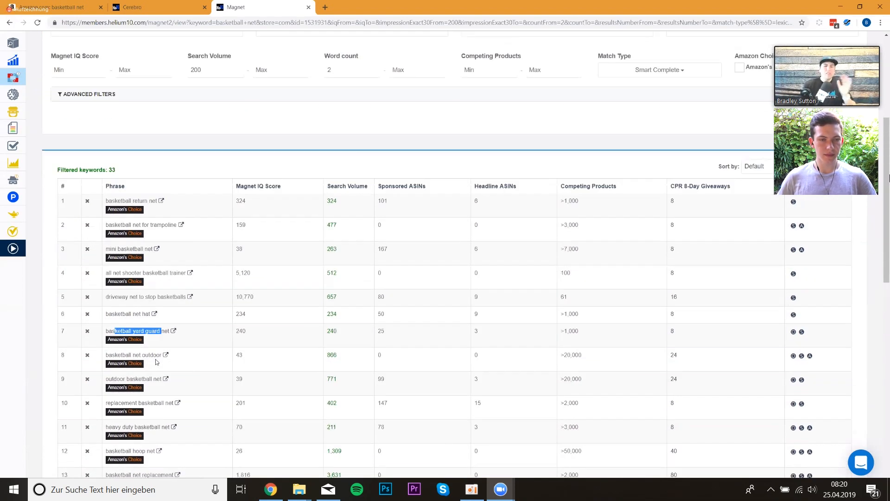
{"action": "scroll", "coordinate": [224, 271], "scroll_direction": "up", "scroll_amount": 4}
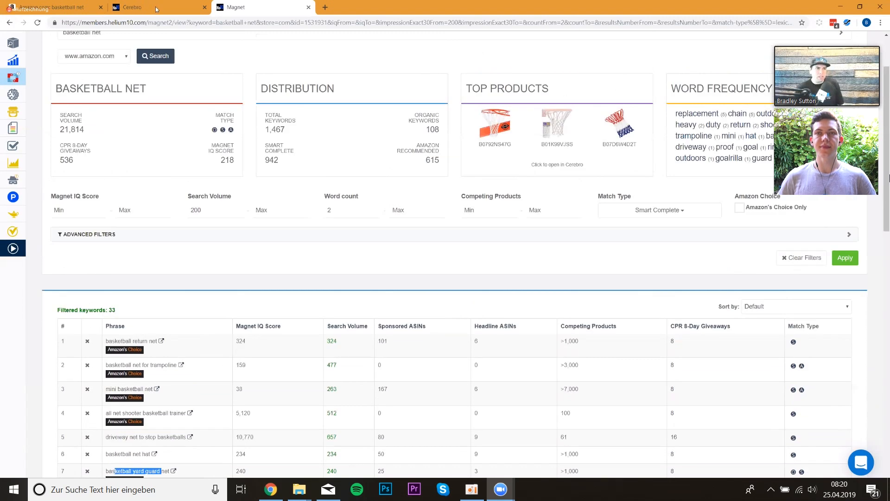
- Review the Cerebro filter settings and its filtered keyword results for the basketball net ASINs
{"action": "key", "text": "ctrl+shift+Tab"}
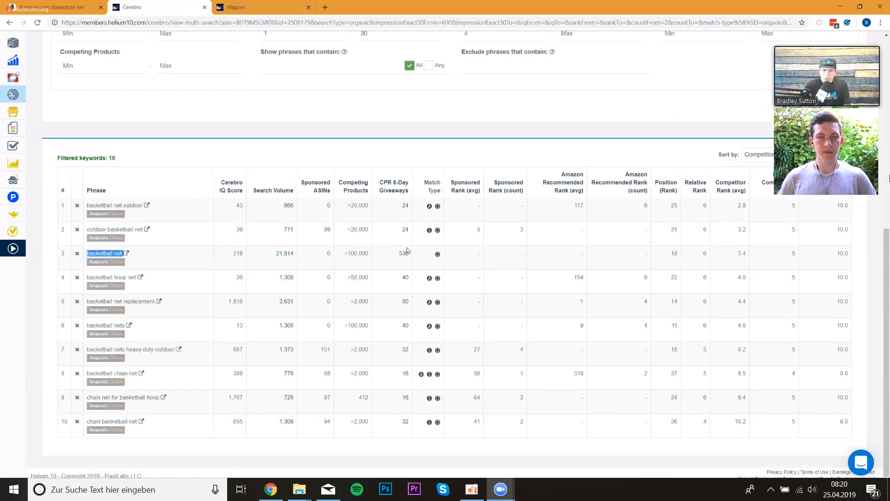
{"action": "scroll", "coordinate": [304, 250], "scroll_direction": "up", "scroll_amount": 4}
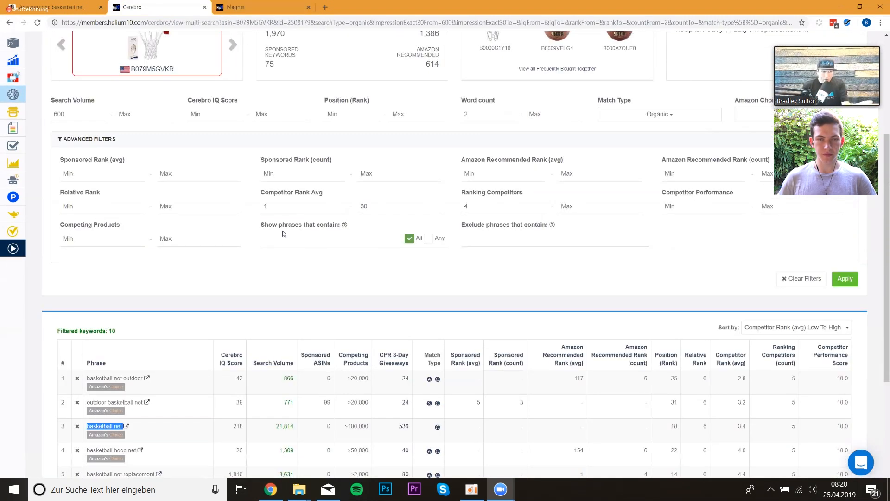
{"action": "scroll", "coordinate": [338, 206], "scroll_direction": "up", "scroll_amount": 1}
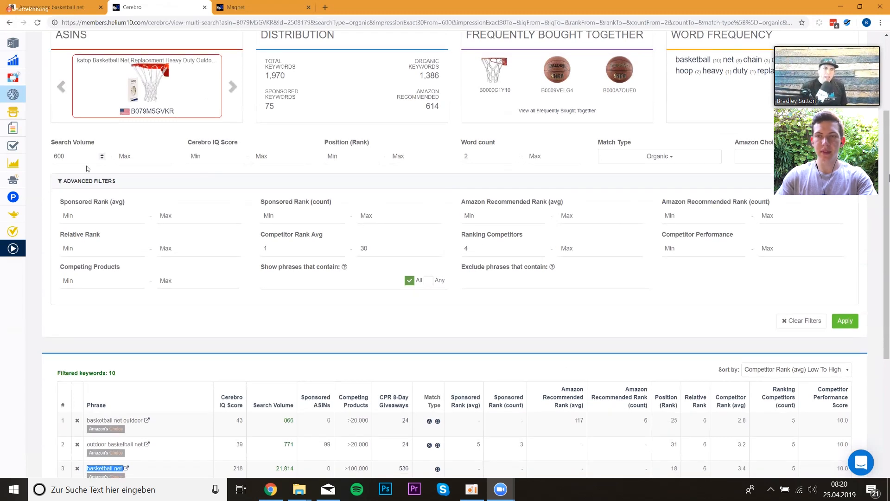
{"action": "scroll", "coordinate": [113, 207], "scroll_direction": "down", "scroll_amount": 1}
{"action": "scroll", "coordinate": [113, 207], "scroll_direction": "down", "scroll_amount": 2}
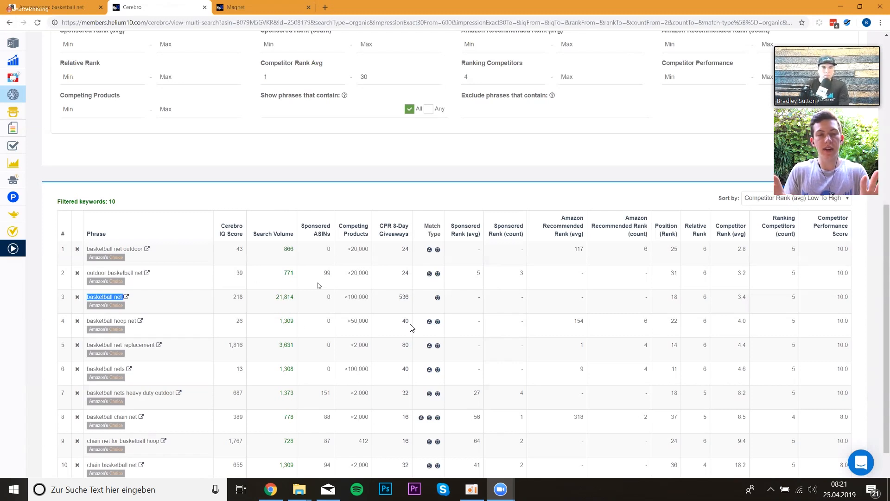
{"action": "scroll", "coordinate": [410, 327], "scroll_direction": "up", "scroll_amount": 5}
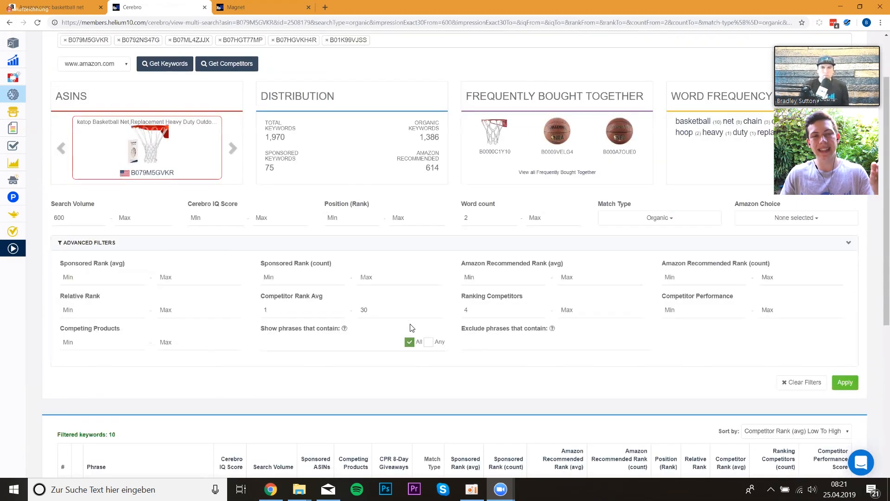
{"action": "scroll", "coordinate": [411, 327], "scroll_direction": "up", "scroll_amount": 1}
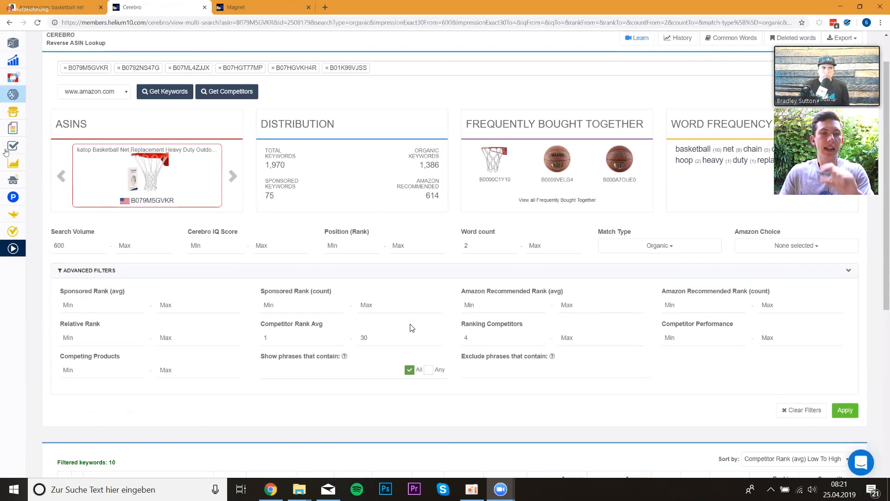
- Open Scribbles in a new tab and paste the copied Cerebro keywords into its phrases box
{"action": "right_click", "coordinate": [64, 135]}
{"action": "left_click", "coordinate": [88, 140]}
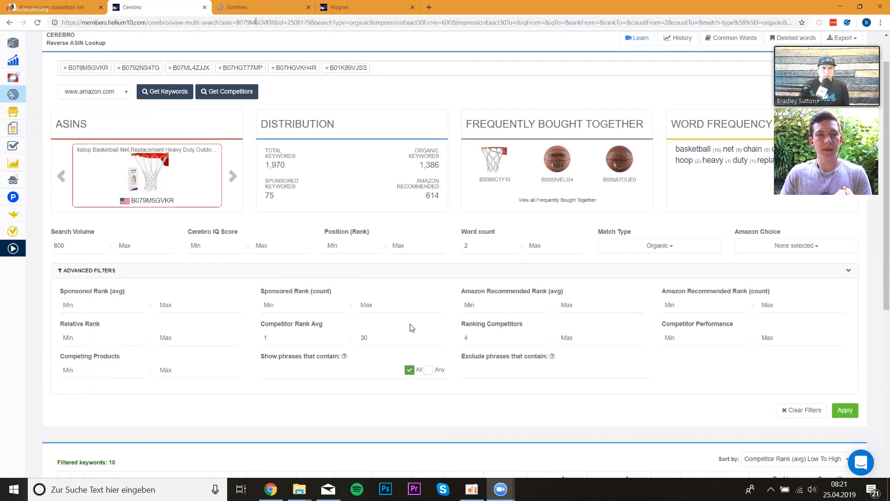
{"action": "left_click", "coordinate": [254, 10]}
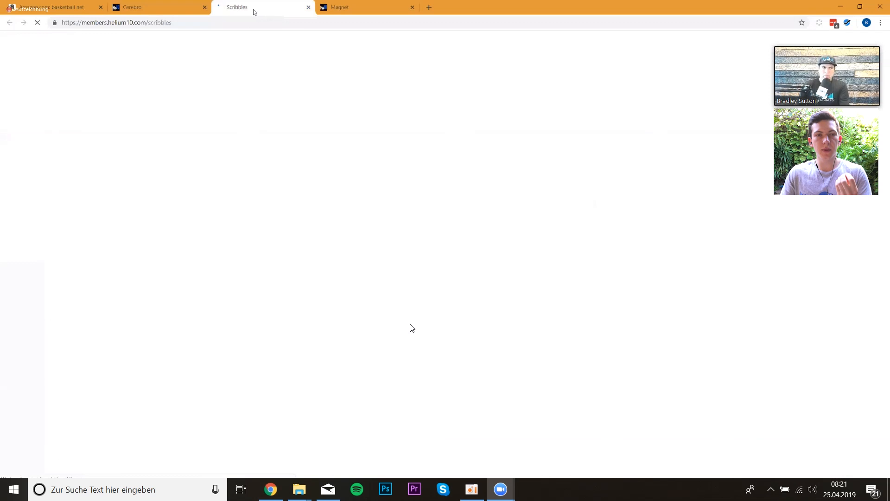
{"action": "left_click", "coordinate": [152, 172]}
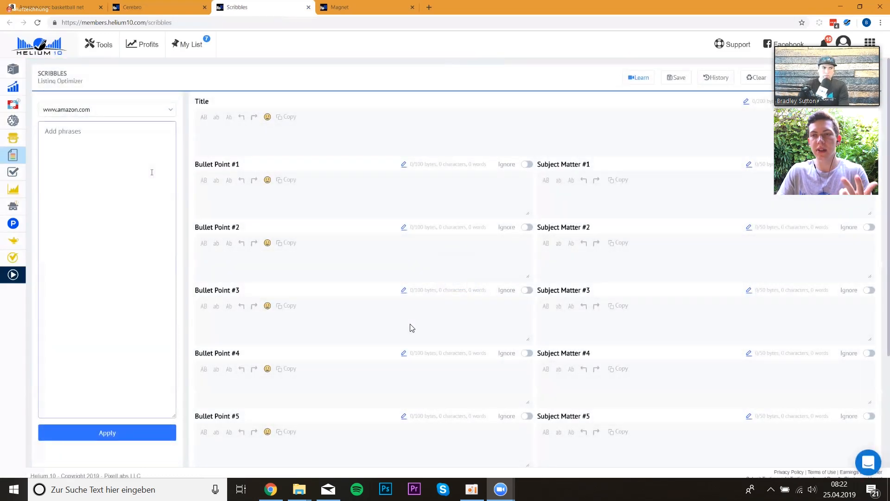
{"action": "type", "text": "basketball net outdoor outdoor basketball net basketball net basketball hoop net basketball net replacement basketball nets basketball nets heavy duty outdoor basketball chain net chain net for basketball hoop chain basketball net"}
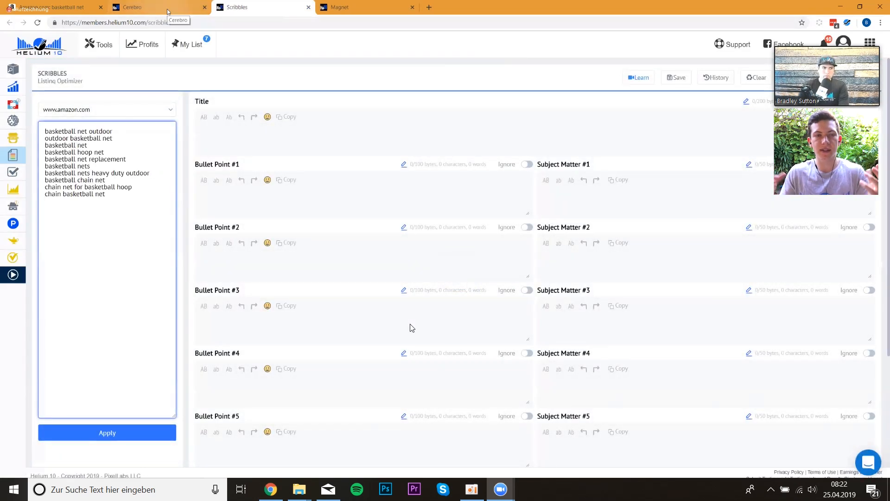
- Lower the Magnet minimum Search Volume to 50 and apply the filter
{"action": "left_click", "coordinate": [332, 9]}
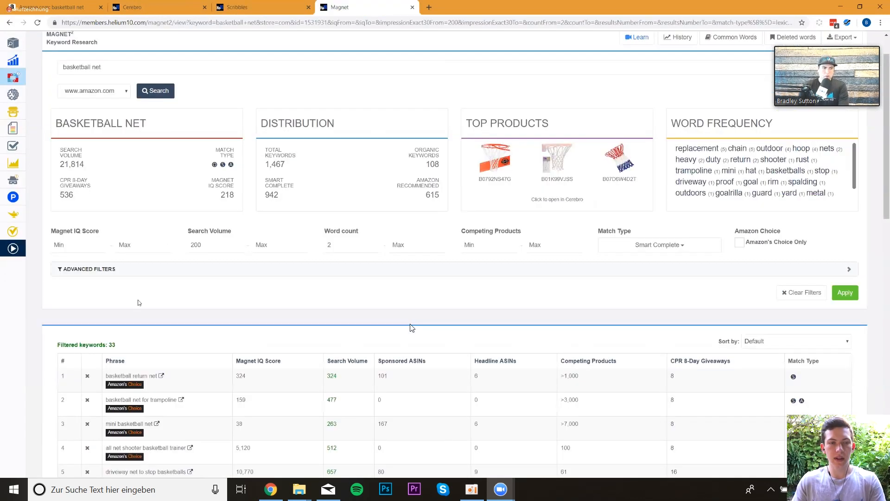
{"action": "left_click_drag", "start_coordinate": [205, 246], "coordinate": [167, 247]}
{"action": "type", "text": "50"}
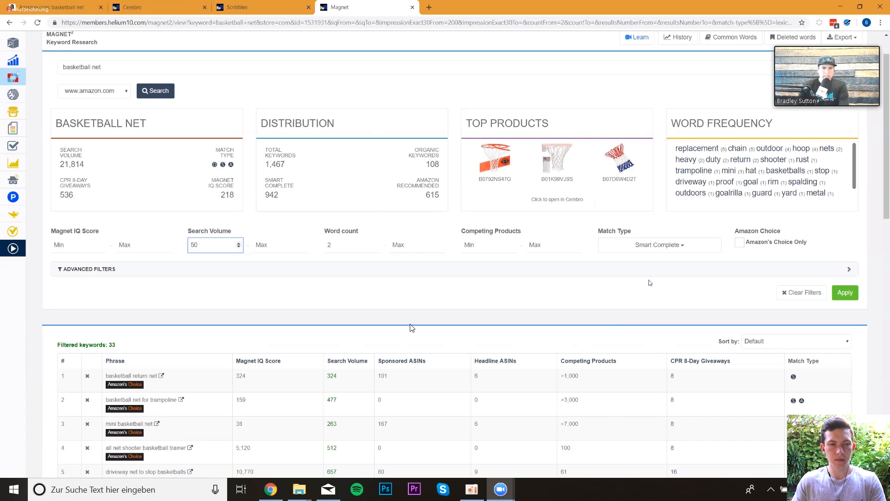
{"action": "left_click", "coordinate": [844, 292]}
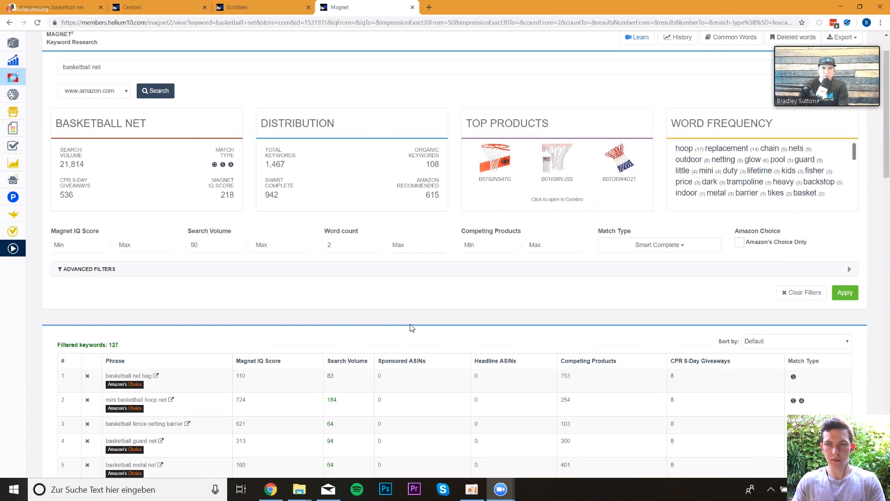
- Send the filtered Magnet keywords to Frankenstein in a new tab and scroll through the imported list
{"action": "left_click", "coordinate": [469, 34]}
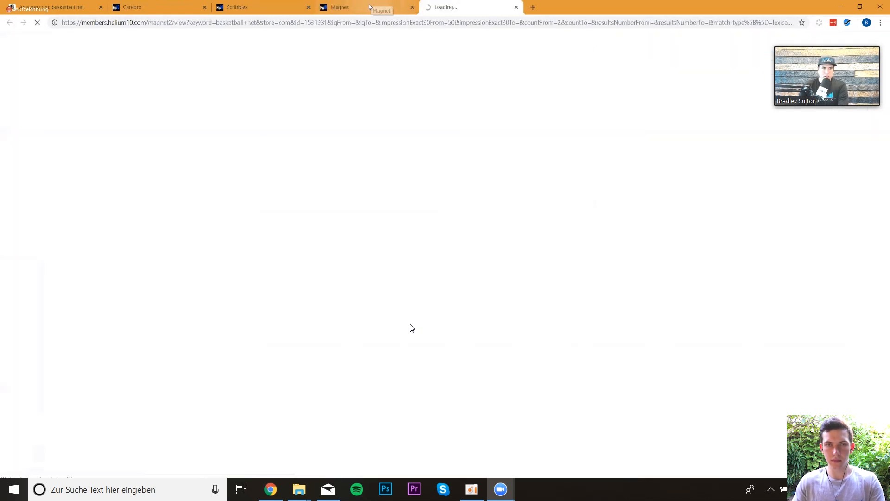
{"action": "left_click", "coordinate": [381, 11]}
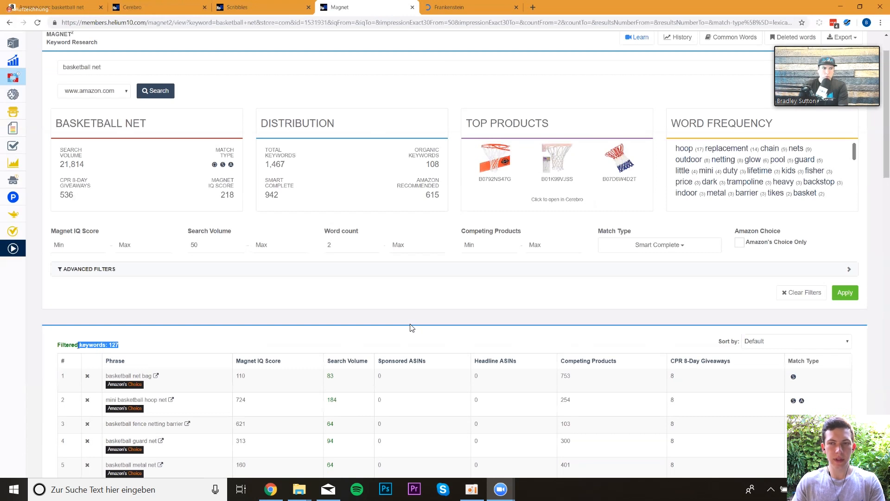
{"action": "mouse_move", "coordinate": [826, 53]}
{"action": "left_click", "coordinate": [469, 9]}
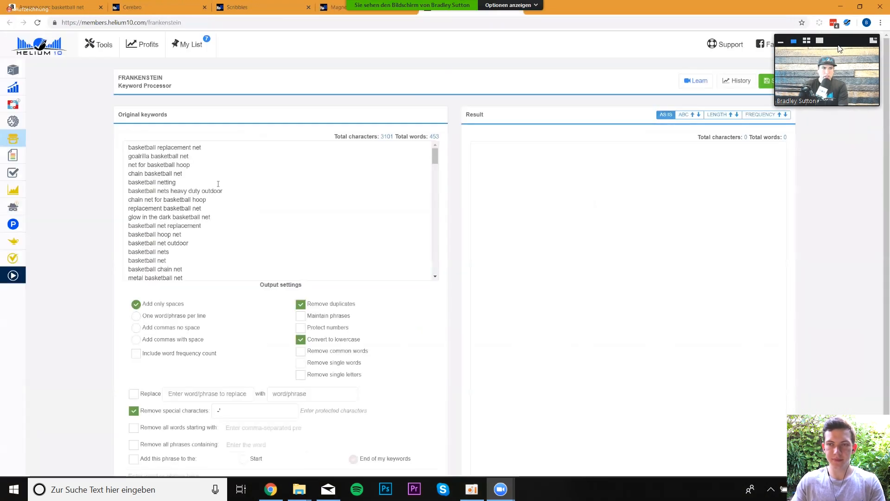
{"action": "left_click_drag", "start_coordinate": [838, 45], "coordinate": [843, 84]}
{"action": "left_click_drag", "start_coordinate": [435, 156], "coordinate": [374, 292]}
{"action": "left_click_drag", "start_coordinate": [843, 84], "coordinate": [837, 72]}
{"action": "left_click_drag", "start_coordinate": [374, 292], "coordinate": [383, 165]}
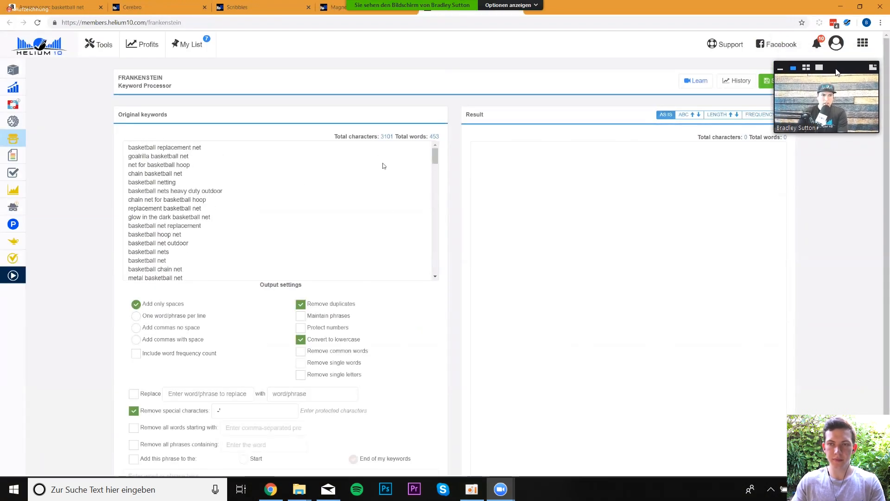
- Set the Cerebro minimum Search Volume to 100 and minimum Ranking Competitors to 3
{"action": "left_click", "coordinate": [157, 8]}
{"action": "scroll", "coordinate": [90, 179], "scroll_direction": "down", "scroll_amount": 2}
{"action": "left_click_drag", "start_coordinate": [78, 157], "coordinate": [33, 153]}
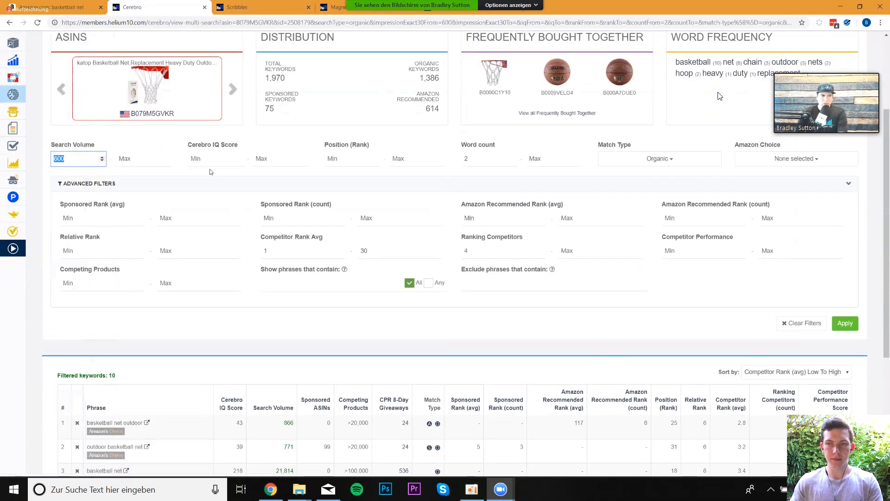
{"action": "type", "text": "100"}
{"action": "left_click_drag", "start_coordinate": [478, 251], "coordinate": [444, 255]}
{"action": "type", "text": "3"}
- Set the Cerebro maximum Competitor Rank Avg to 150 and apply the filters
{"action": "left_click_drag", "start_coordinate": [846, 70], "coordinate": [849, 38]}
{"action": "left_click_drag", "start_coordinate": [376, 253], "coordinate": [319, 244]}
{"action": "type", "text": "100"}
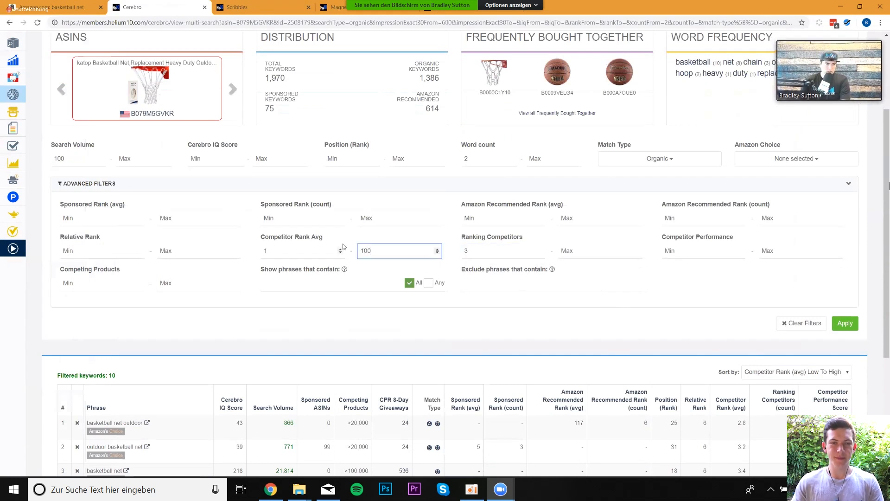
{"action": "left_click_drag", "start_coordinate": [395, 250], "coordinate": [341, 249]}
{"action": "type", "text": "150"}
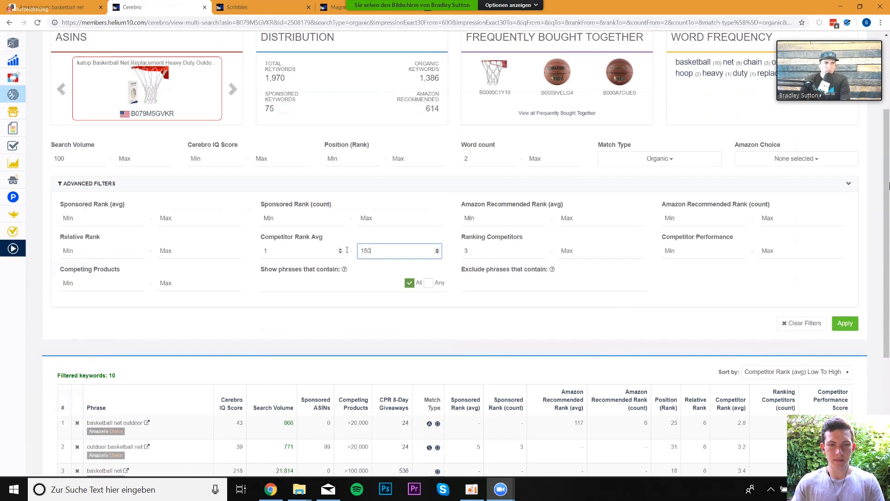
{"action": "left_click", "coordinate": [631, 246]}
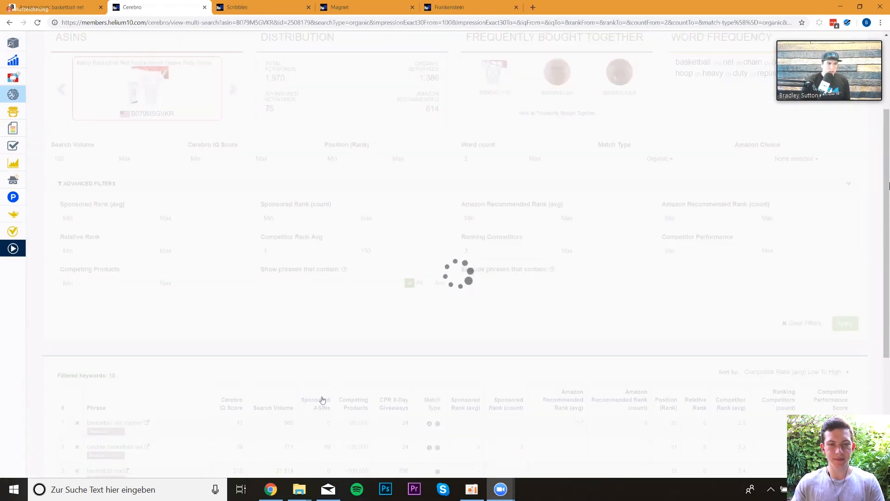
- Copy the filtered Cerebro keywords to the clipboard and paste them into Frankenstein's original keywords list
{"action": "scroll", "coordinate": [839, 117], "scroll_direction": "up", "scroll_amount": 3}
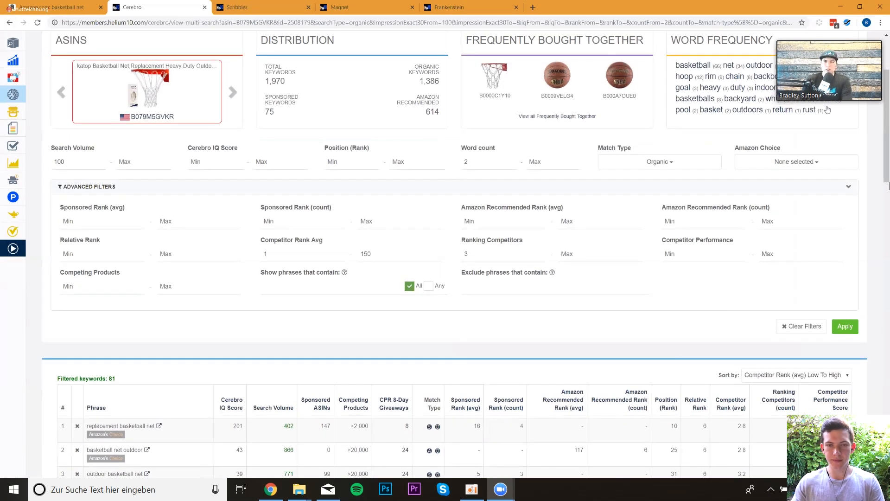
{"action": "left_click", "coordinate": [836, 81]}
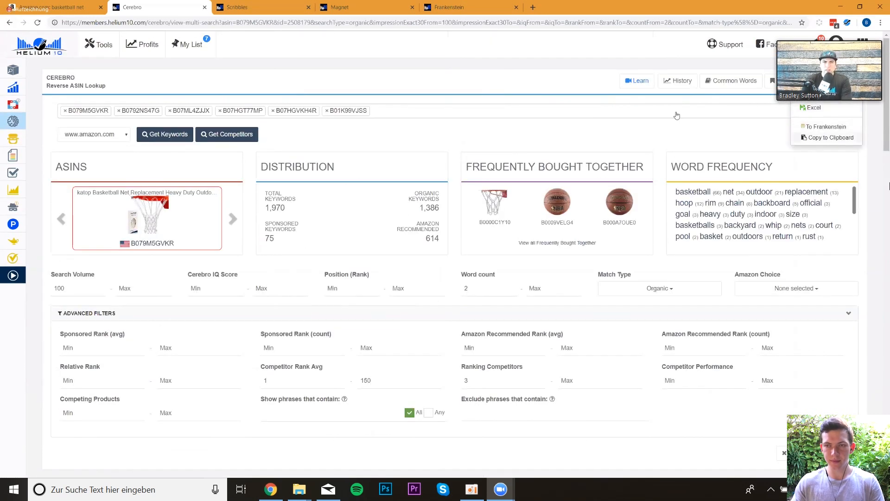
{"action": "left_click", "coordinate": [823, 138]}
{"action": "left_click", "coordinate": [449, 7]}
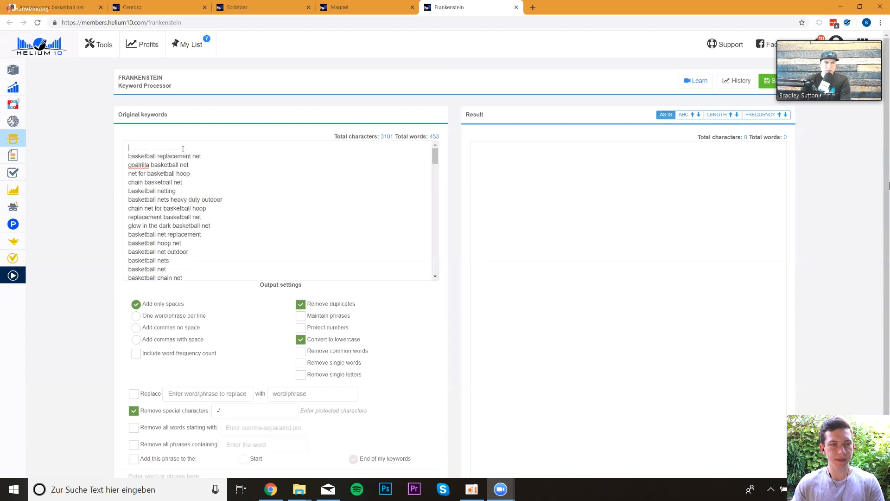
{"action": "key", "text": "ctrl+v"}
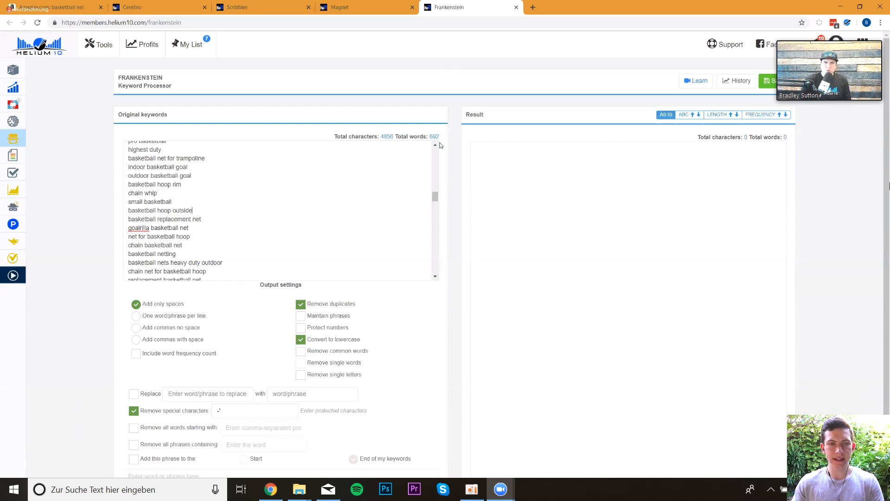
- Process the combined keyword list in Frankenstein and enable the Remove single letters option
{"action": "double_click", "coordinate": [143, 158]}
{"action": "double_click", "coordinate": [172, 176]}
{"action": "double_click", "coordinate": [161, 167]}
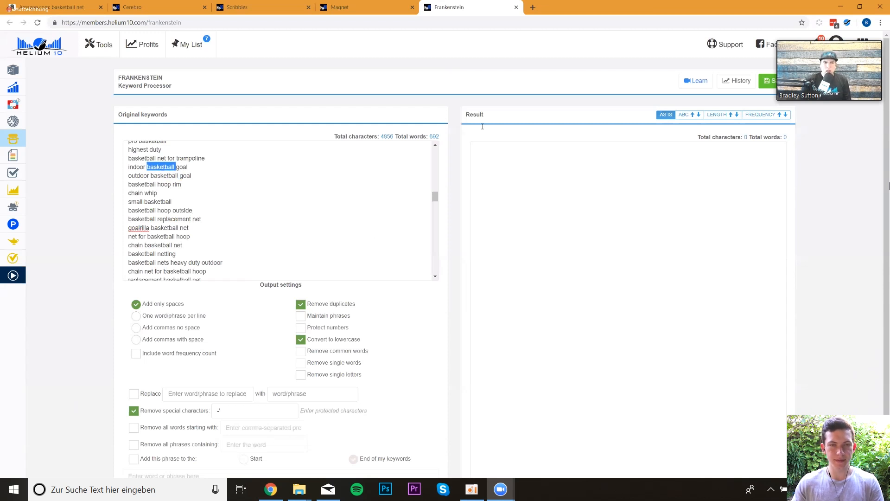
{"action": "scroll", "coordinate": [361, 343], "scroll_direction": "down", "scroll_amount": 2}
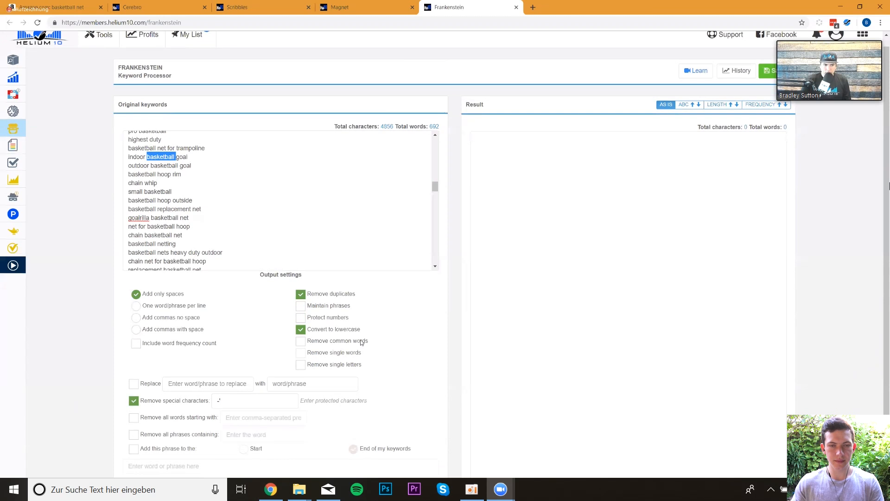
{"action": "left_click", "coordinate": [322, 444]}
{"action": "scroll", "coordinate": [743, 125], "scroll_direction": "up", "scroll_amount": 2}
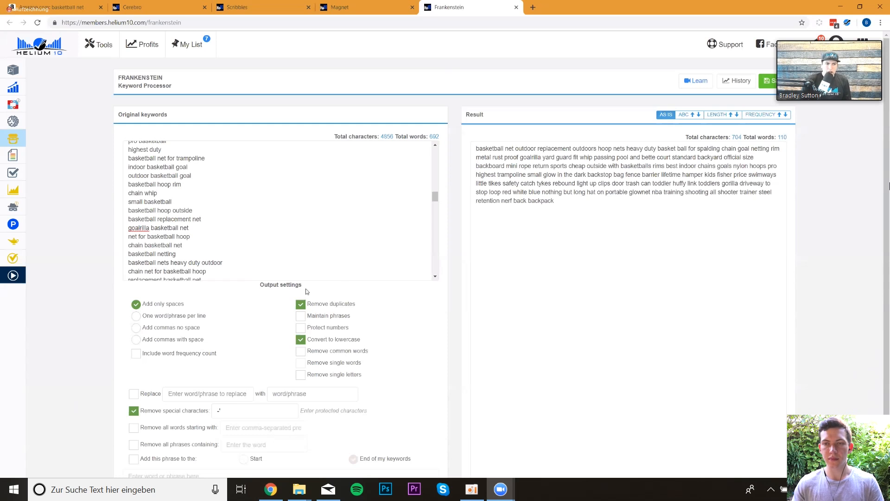
{"action": "left_click", "coordinate": [316, 378]}
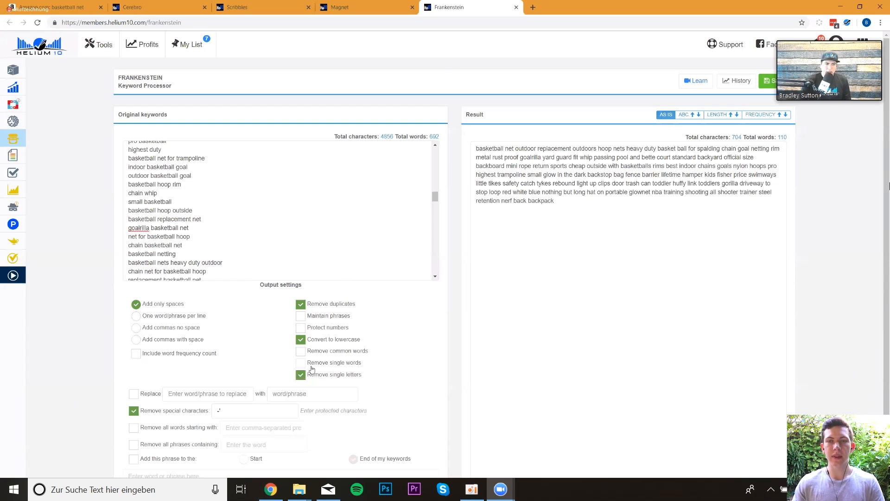
- Enable Remove common words and switch the Frankenstein output to one word/phrase per line
{"action": "left_click", "coordinate": [309, 353]}
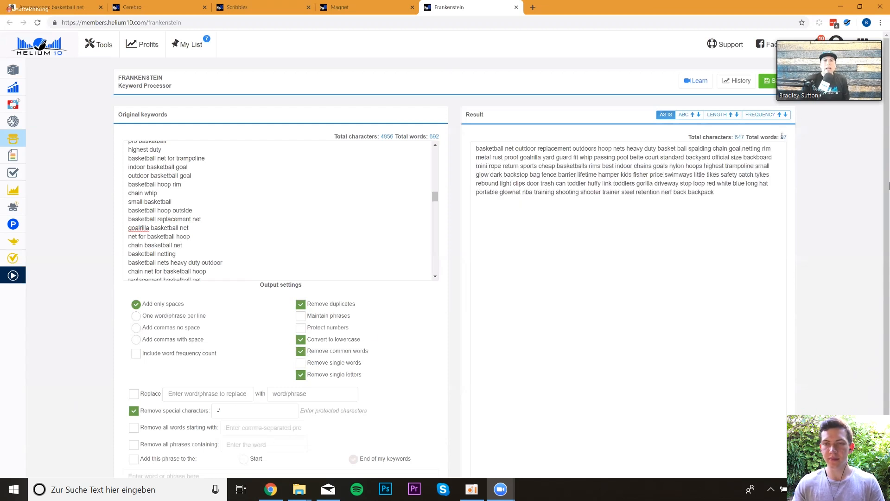
{"action": "left_click", "coordinate": [252, 8]}
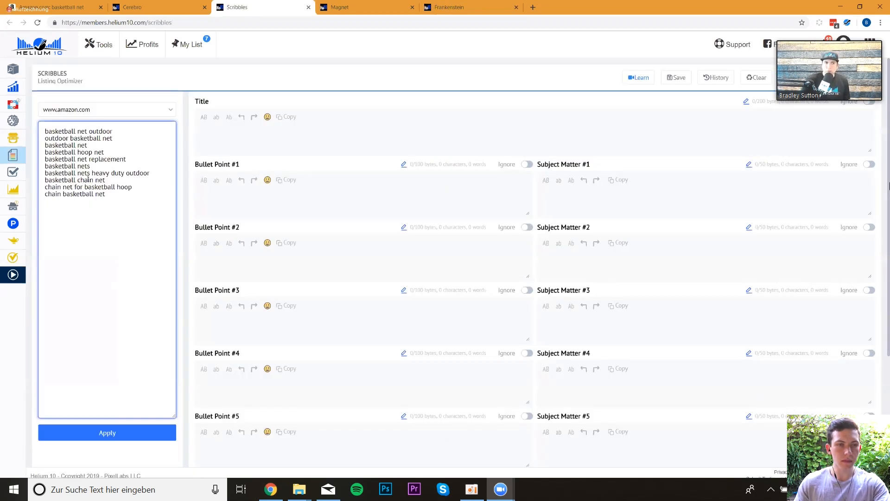
{"action": "left_click", "coordinate": [468, 10]}
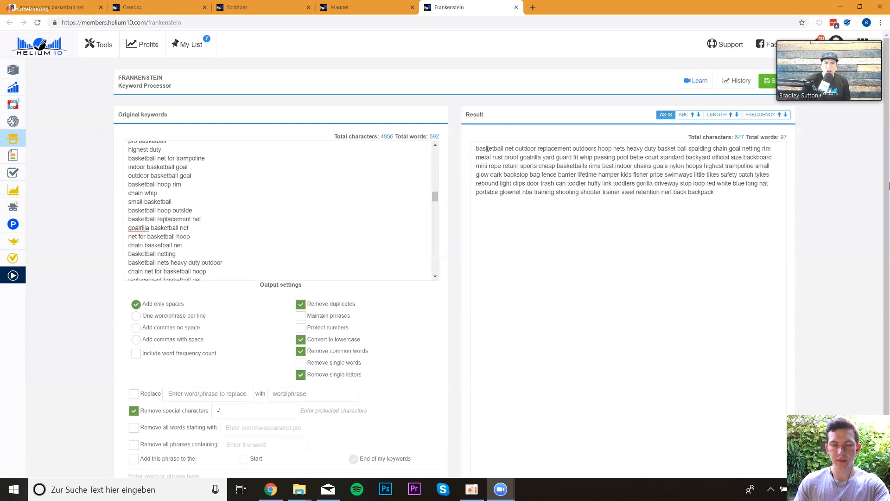
{"action": "scroll", "coordinate": [353, 206], "scroll_direction": "down", "scroll_amount": 1}
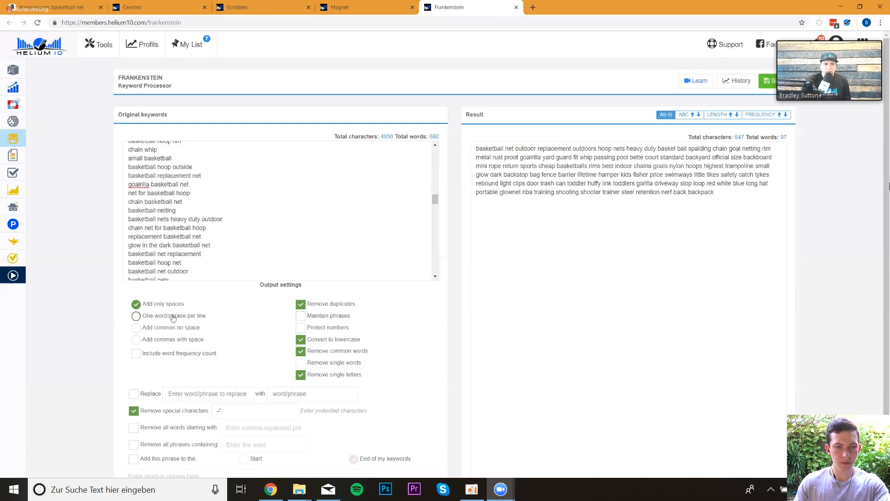
{"action": "left_click", "coordinate": [172, 317]}
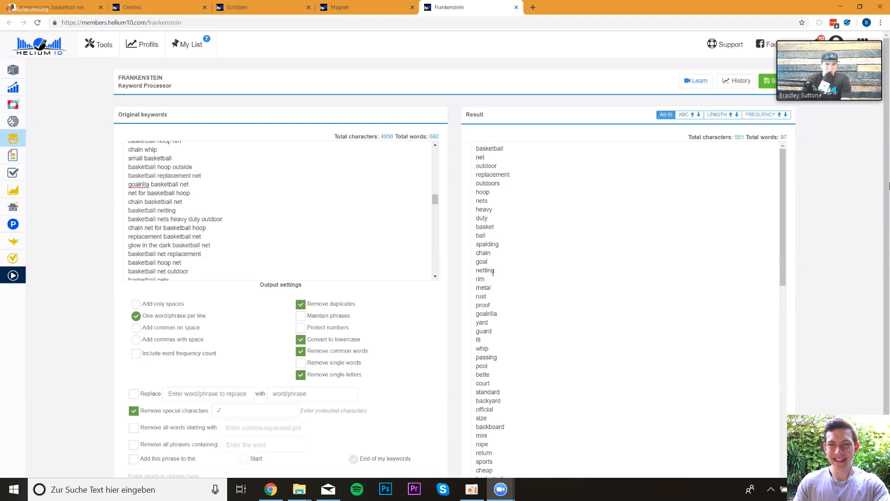
- Copy the processed Frankenstein result word list to the clipboard
{"action": "left_click", "coordinate": [174, 11]}
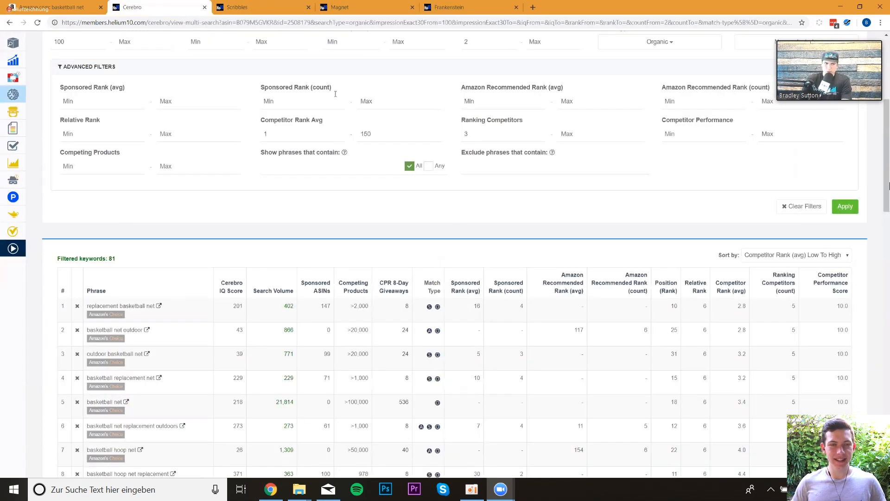
{"action": "left_click", "coordinate": [354, 7]}
{"action": "left_click", "coordinate": [459, 7]}
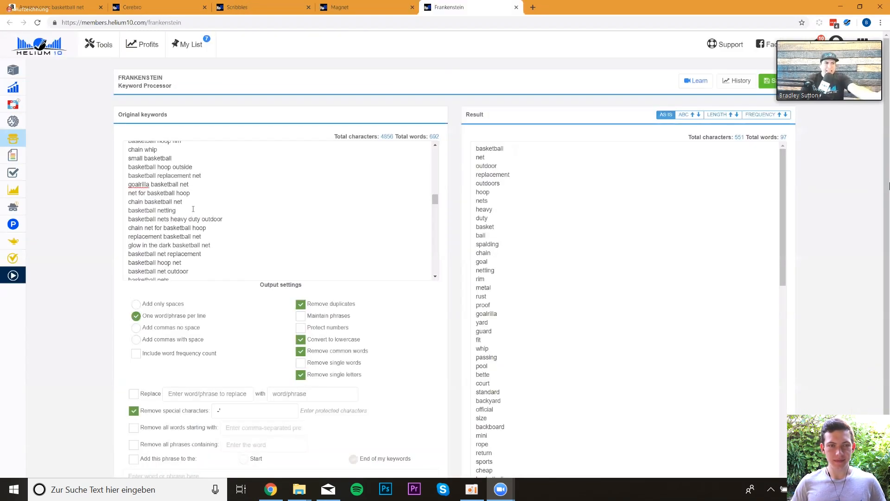
{"action": "left_click_drag", "start_coordinate": [166, 175], "coordinate": [224, 242]}
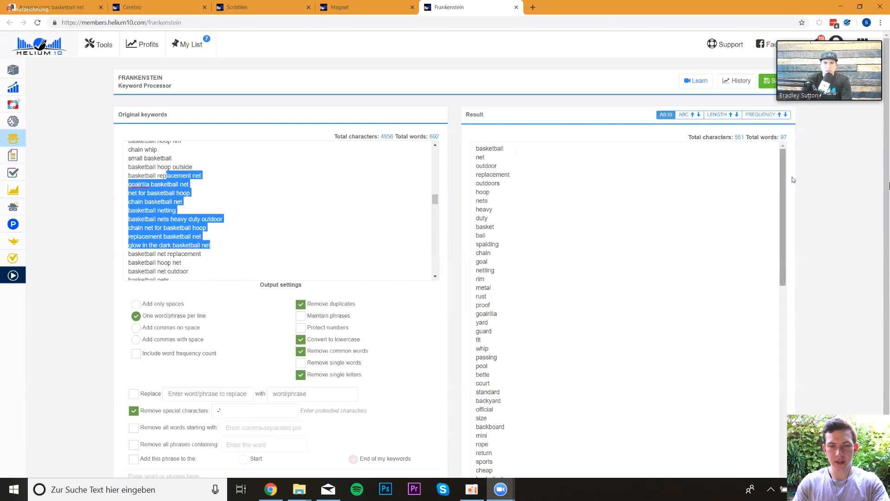
{"action": "scroll", "coordinate": [809, 192], "scroll_direction": "down", "scroll_amount": 2}
{"action": "left_click", "coordinate": [594, 444]}
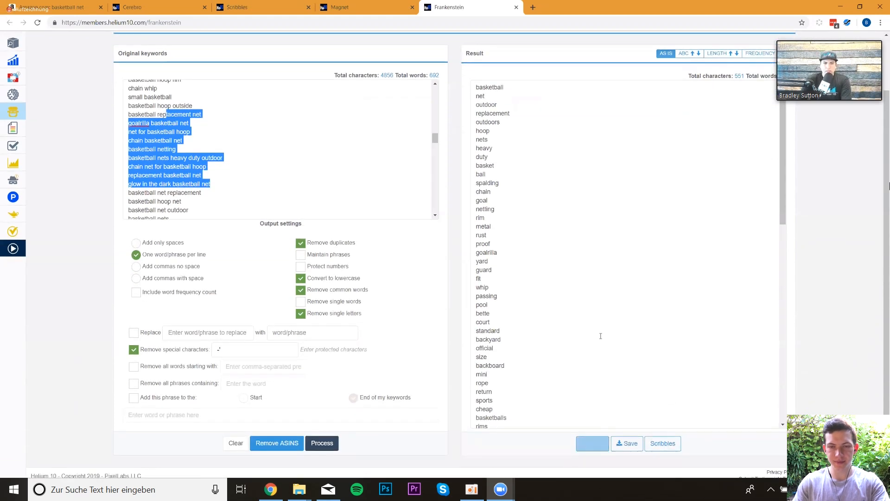
- Paste the word list into the Scribbles keyword box below the existing phrases and apply it
{"action": "left_click", "coordinate": [353, 9]}
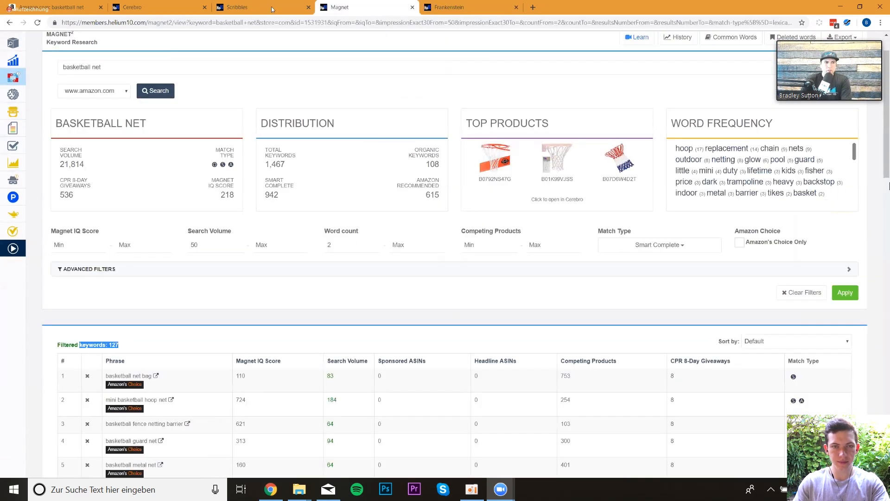
{"action": "key", "text": "ctrl+shift+Tab"}
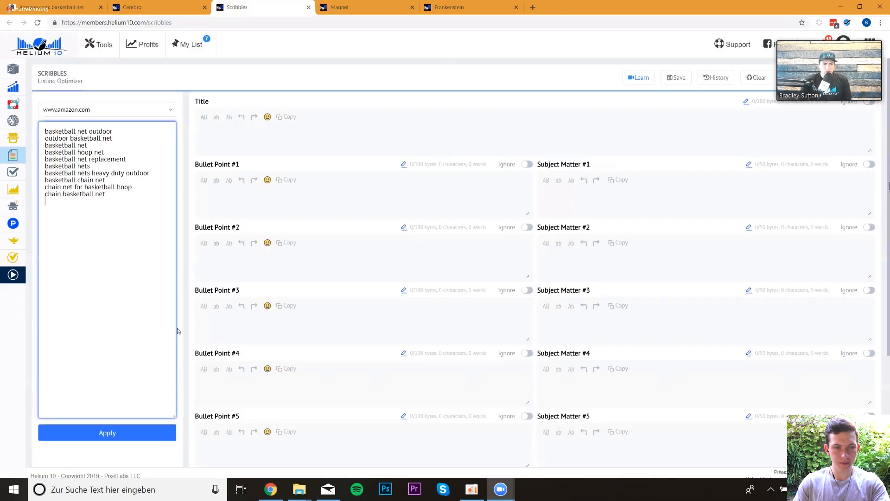
{"action": "key", "text": "ctrl+v"}
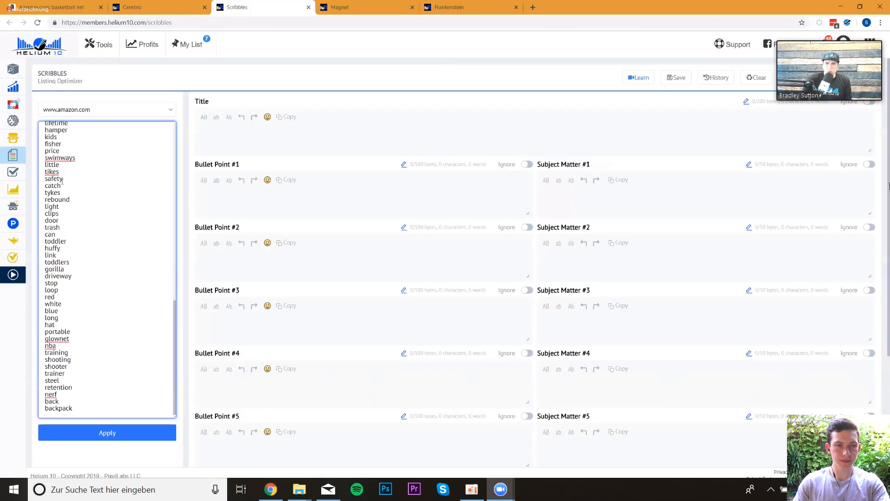
{"action": "scroll", "coordinate": [62, 180], "scroll_direction": "up", "scroll_amount": 15}
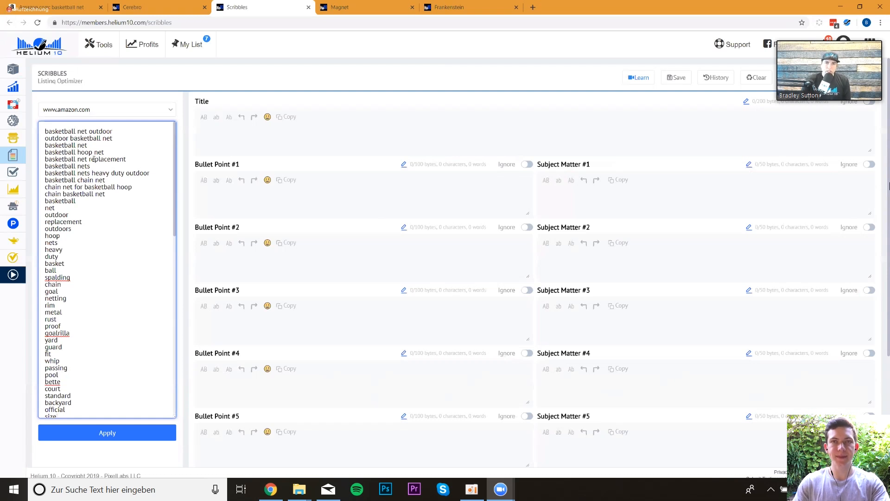
{"action": "left_click", "coordinate": [109, 433]}
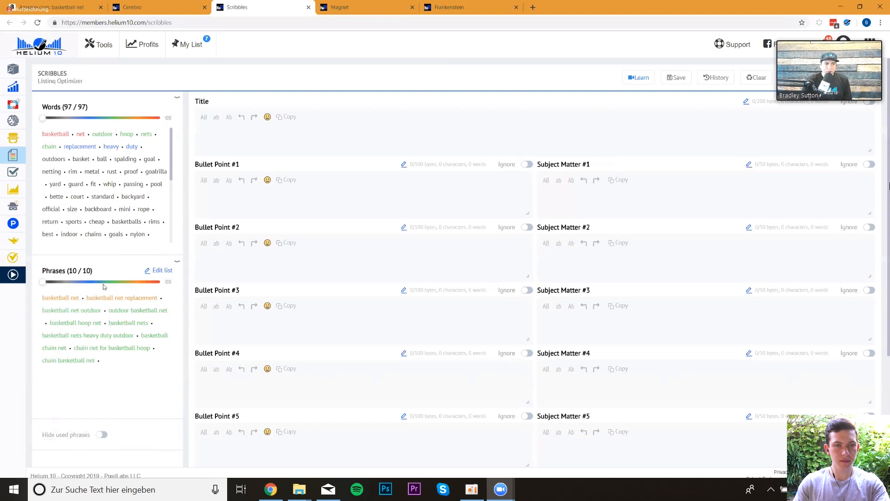
- Write "Basketball Net Replacement" as the listing title
{"action": "left_click", "coordinate": [249, 130]}
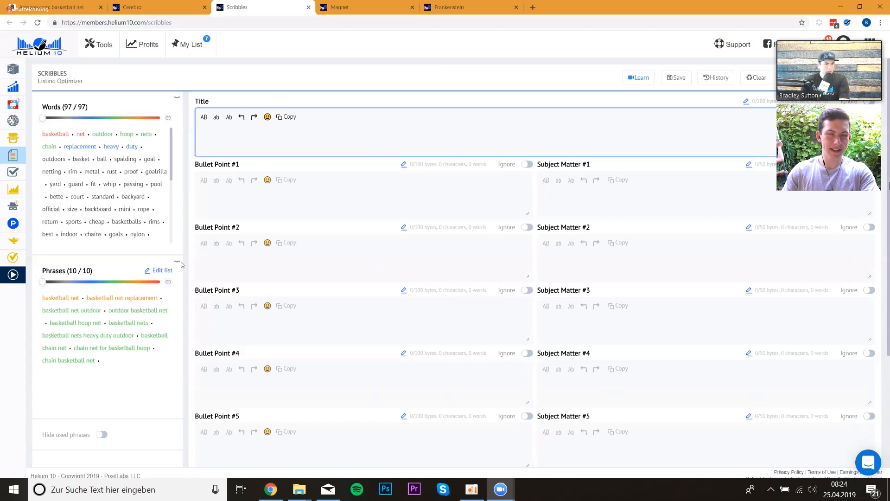
{"action": "type", "text": "Bas"}
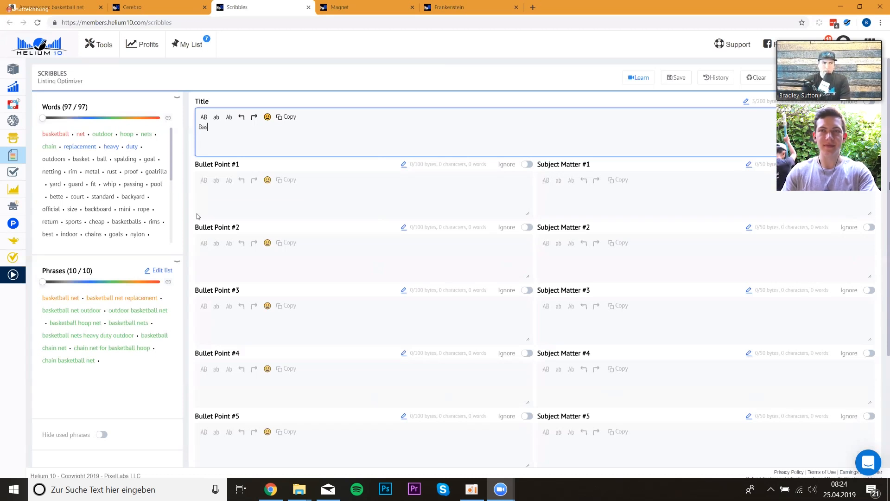
{"action": "type", "text": "ketball Net Replacemen"}
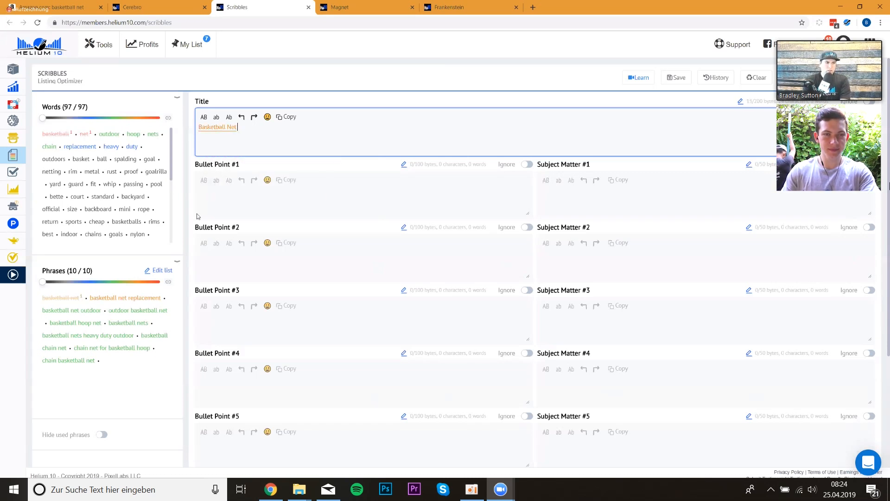
{"action": "type", "text": "t"}
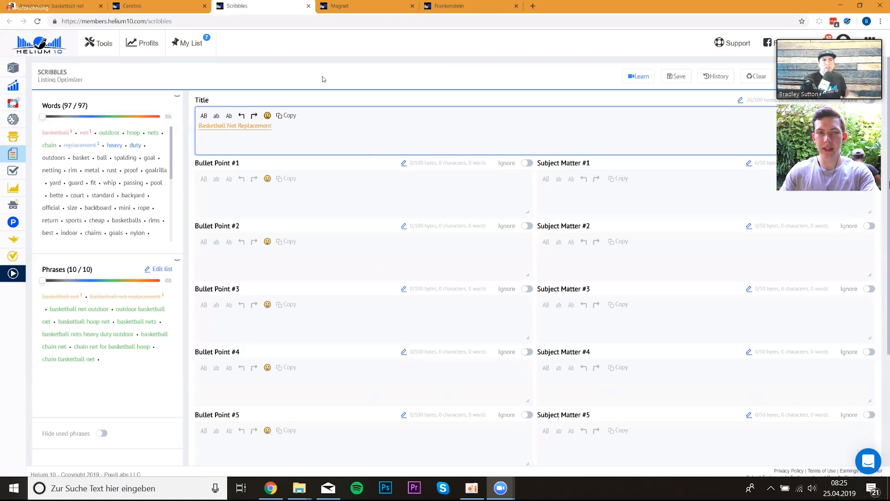
- Browse the Amazon search results for basketball net to review competing listings
{"action": "left_click", "coordinate": [69, 4]}
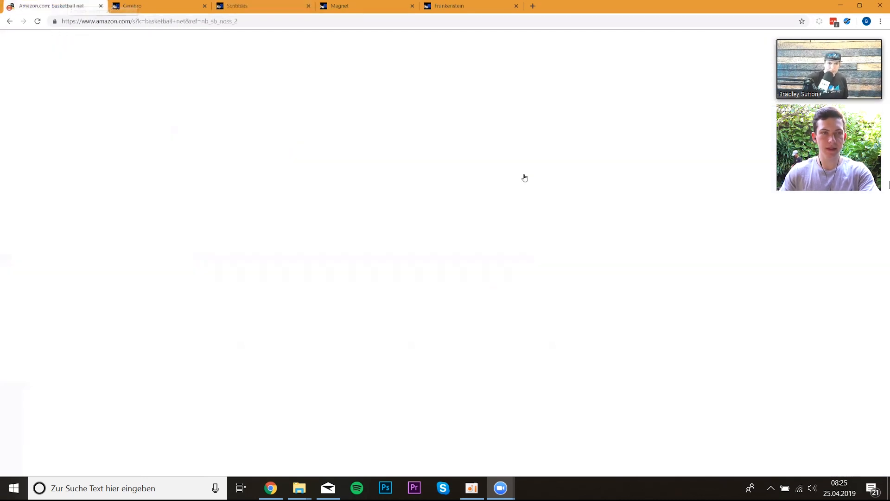
{"action": "scroll", "coordinate": [664, 168], "scroll_direction": "down", "scroll_amount": 1}
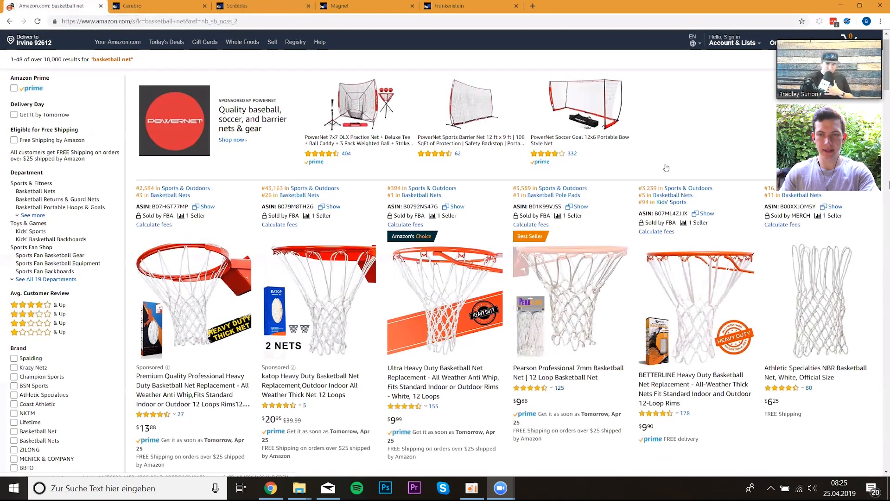
{"action": "scroll", "coordinate": [664, 167], "scroll_direction": "down", "scroll_amount": 3}
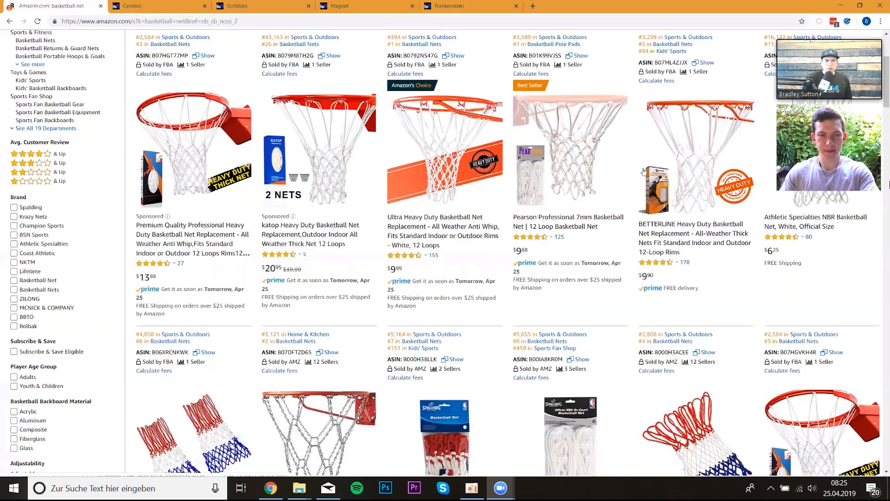
{"action": "scroll", "coordinate": [801, 268], "scroll_direction": "down", "scroll_amount": 1}
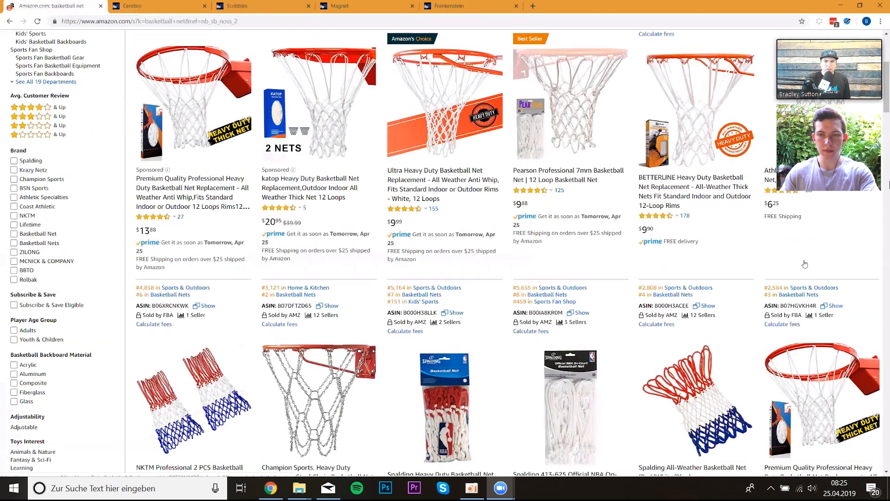
{"action": "scroll", "coordinate": [567, 302], "scroll_direction": "down", "scroll_amount": 1}
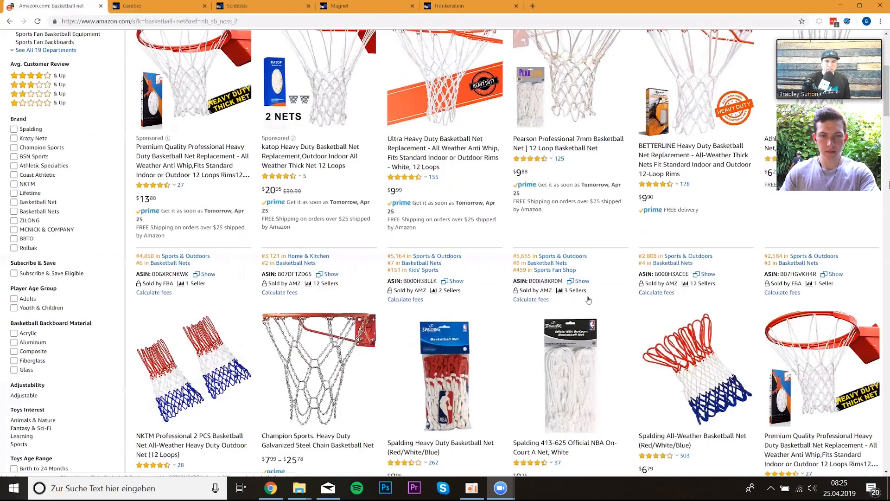
{"action": "scroll", "coordinate": [524, 300], "scroll_direction": "down", "scroll_amount": 9}
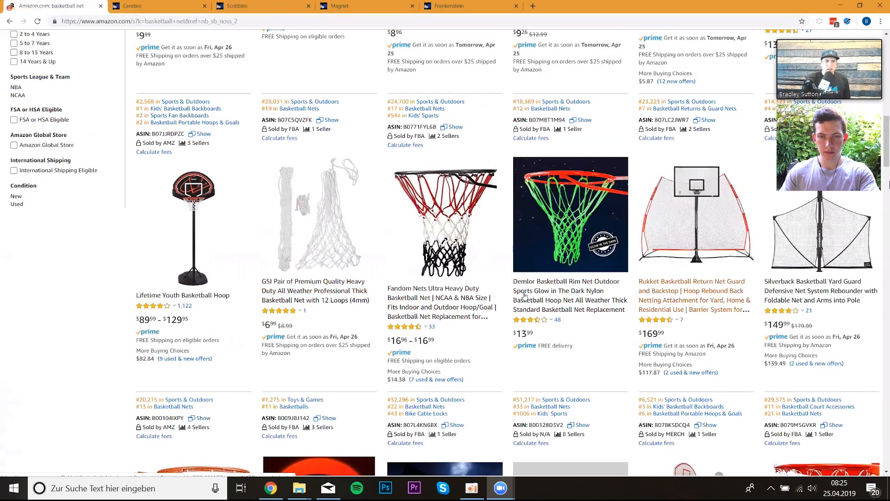
{"action": "scroll", "coordinate": [523, 295], "scroll_direction": "down", "scroll_amount": 3}
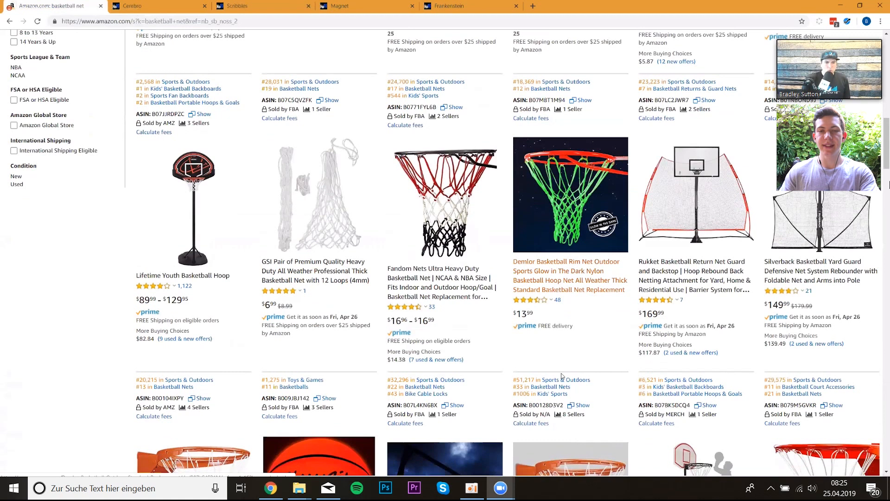
{"action": "scroll", "coordinate": [599, 373], "scroll_direction": "down", "scroll_amount": 2}
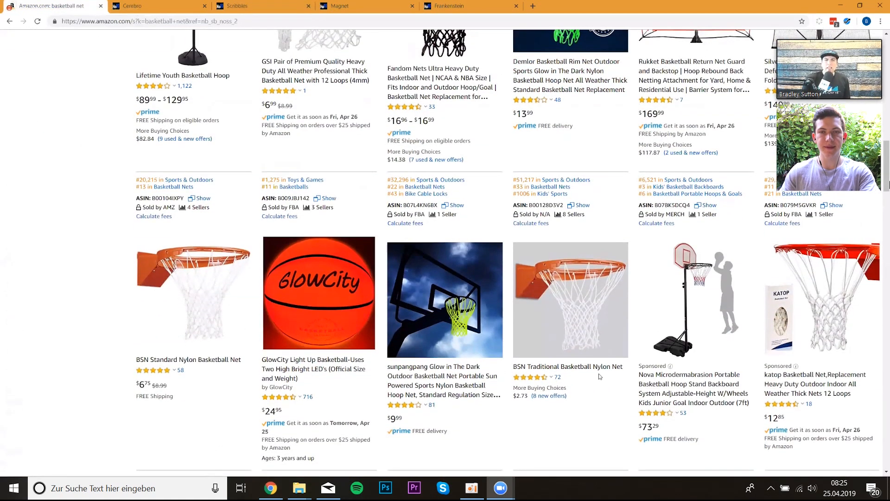
{"action": "scroll", "coordinate": [60, 39], "scroll_direction": "down", "scroll_amount": 6}
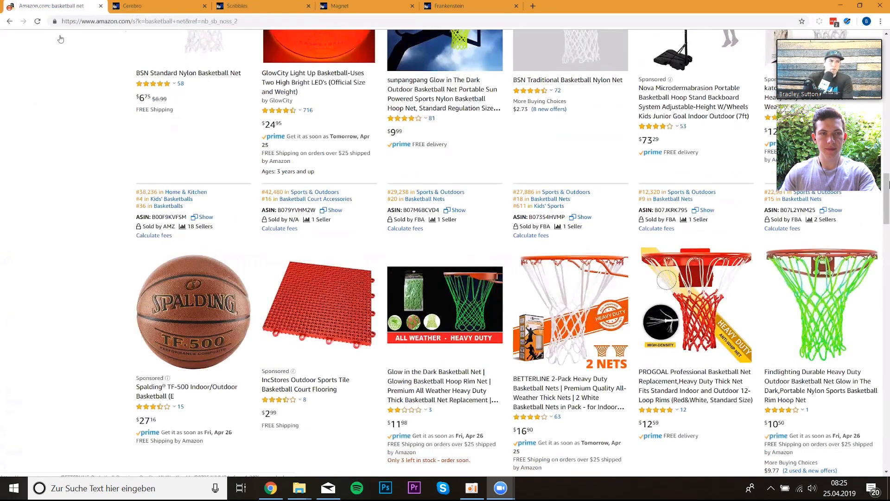
{"action": "scroll", "coordinate": [60, 39], "scroll_direction": "down", "scroll_amount": 1}
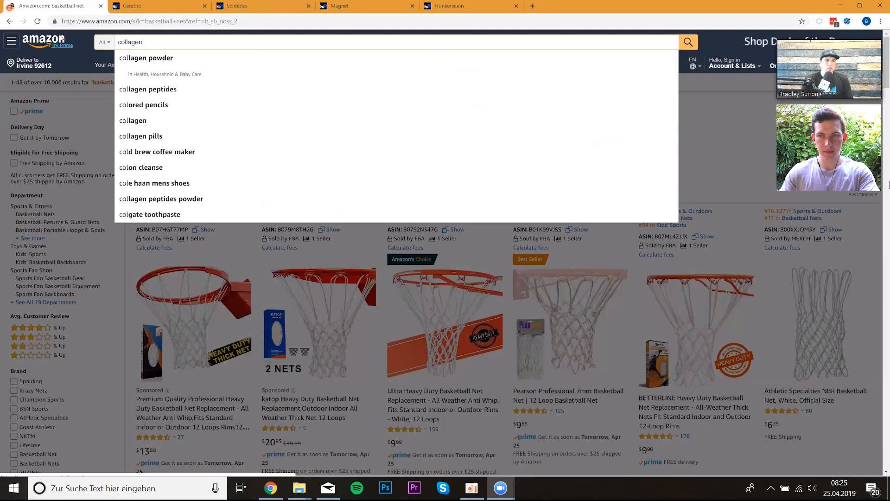
- Search Amazon for collagen peptides and scroll through the results
{"action": "type", "text": "peptides"}
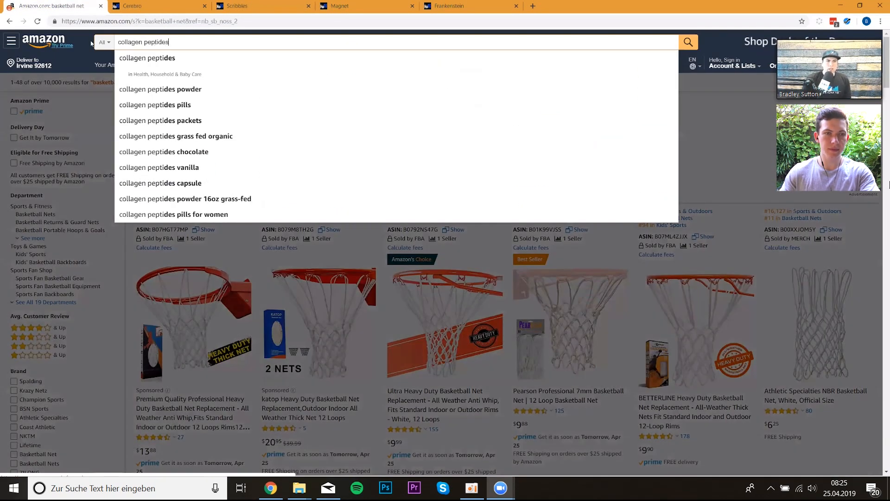
{"action": "key", "text": "Return"}
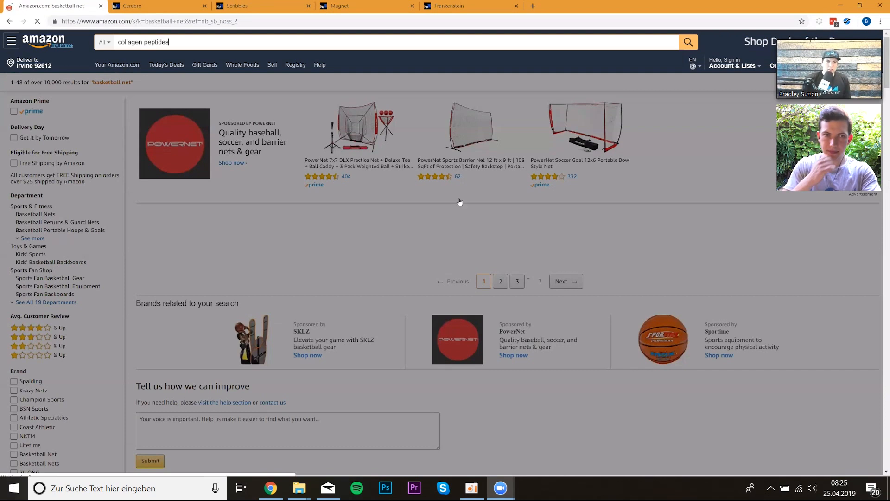
{"action": "scroll", "coordinate": [426, 201], "scroll_direction": "down", "scroll_amount": 2}
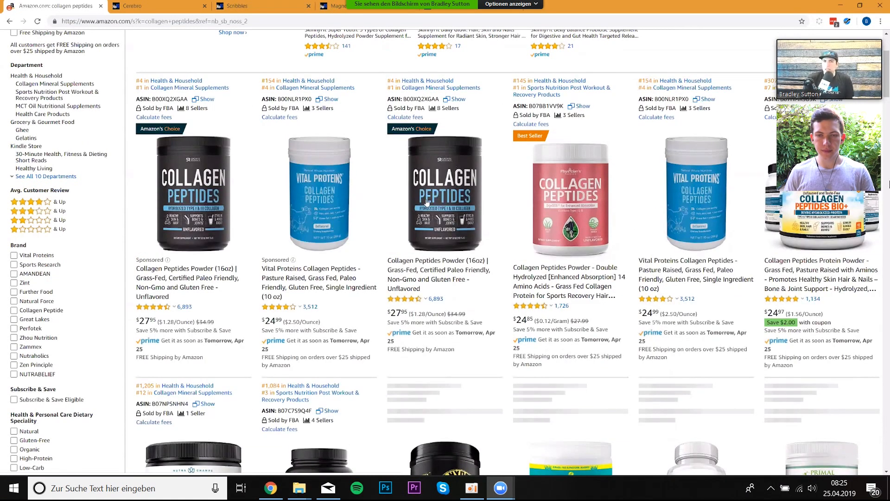
{"action": "scroll", "coordinate": [427, 202], "scroll_direction": "down", "scroll_amount": 2}
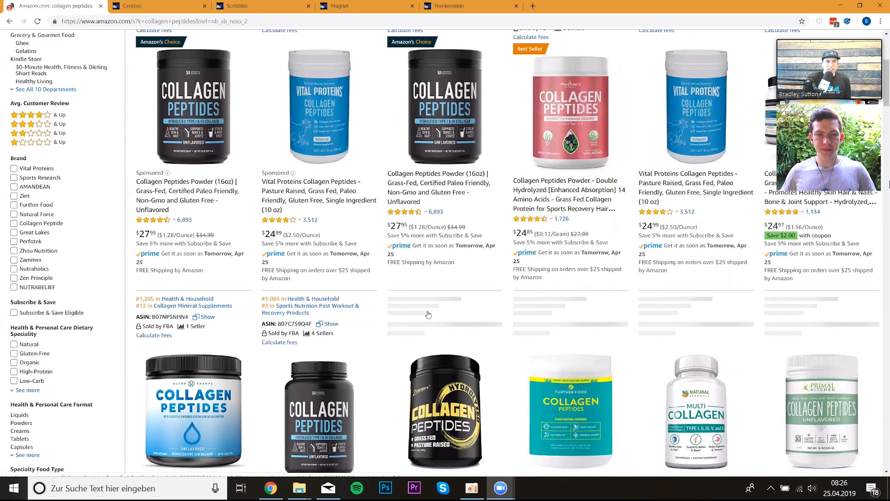
{"action": "scroll", "coordinate": [431, 319], "scroll_direction": "down", "scroll_amount": 1}
{"action": "scroll", "coordinate": [727, 307], "scroll_direction": "down", "scroll_amount": 1}
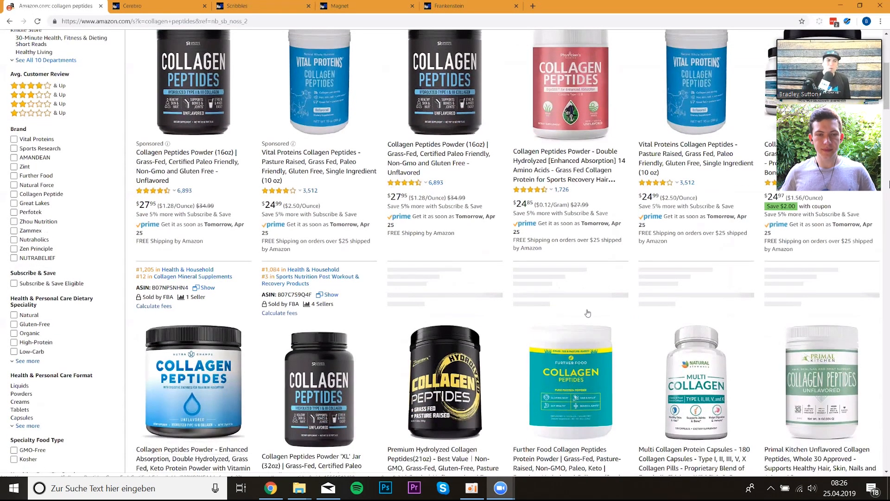
{"action": "scroll", "coordinate": [663, 313], "scroll_direction": "down", "scroll_amount": 1}
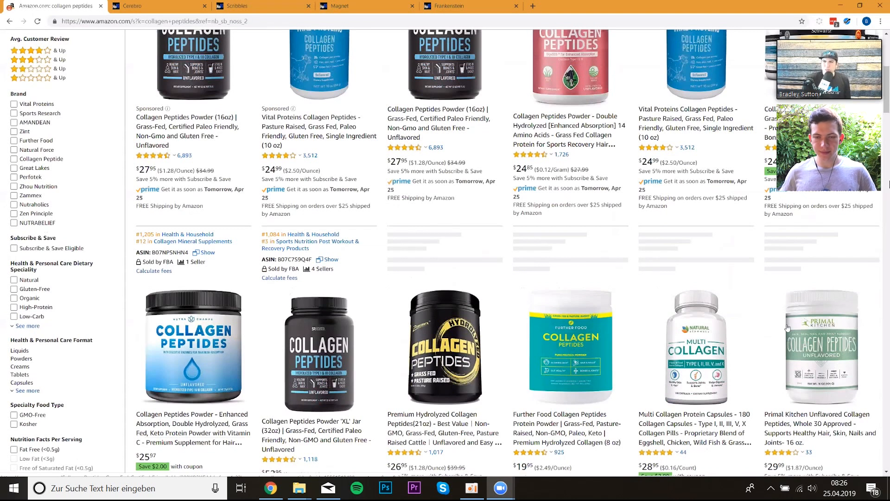
{"action": "scroll", "coordinate": [787, 328], "scroll_direction": "down", "scroll_amount": 9}
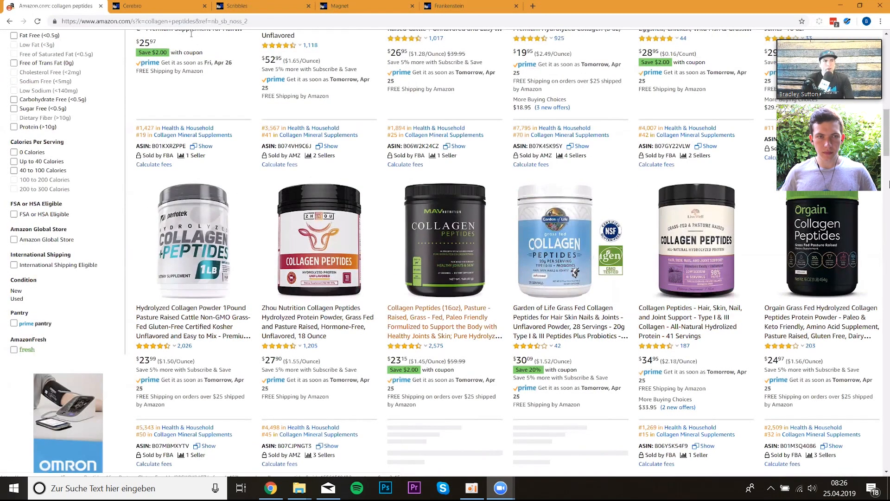
- Scroll back to the top of the collagen peptides search results
{"action": "scroll", "coordinate": [191, 34], "scroll_direction": "up", "scroll_amount": 5}
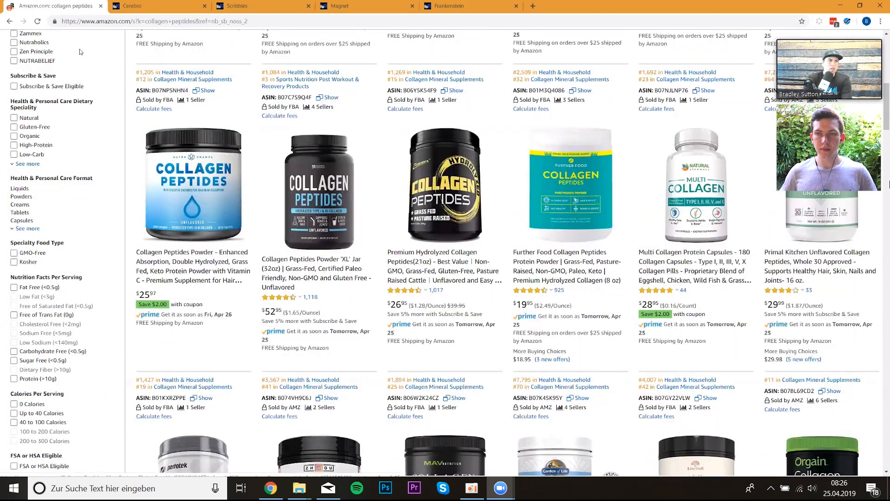
{"action": "scroll", "coordinate": [80, 51], "scroll_direction": "up", "scroll_amount": 3}
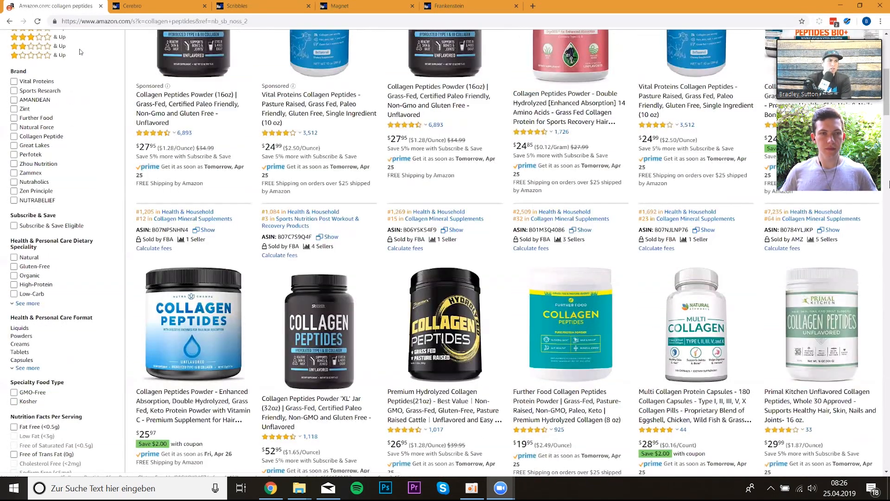
{"action": "scroll", "coordinate": [340, 185], "scroll_direction": "up", "scroll_amount": 1}
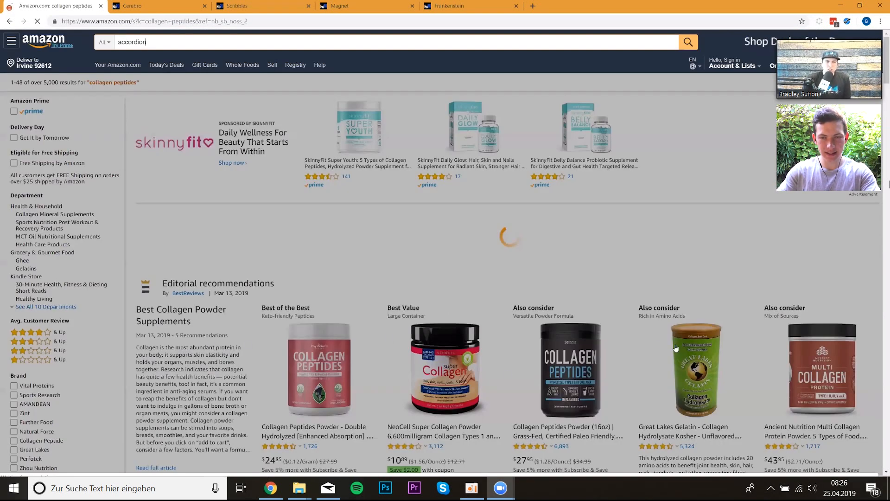
- Search Amazon for accordion and scroll through the results to compare listings
{"action": "scroll", "coordinate": [742, 349], "scroll_direction": "down", "scroll_amount": 6}
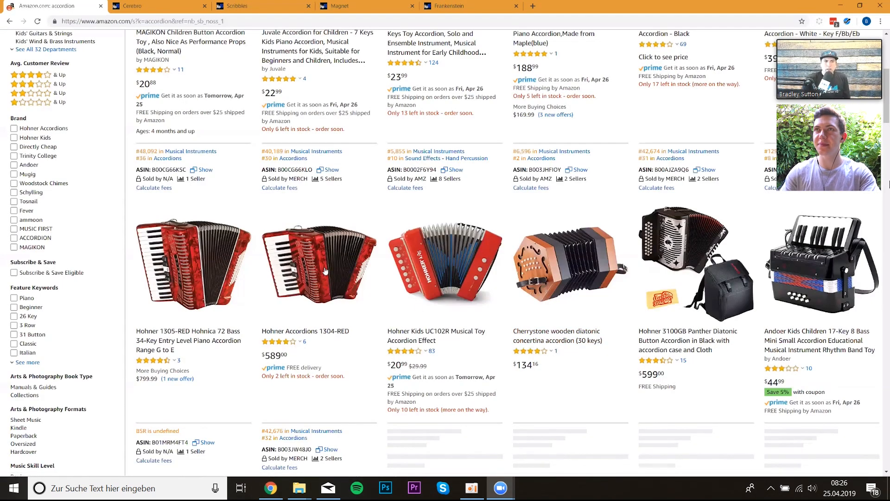
{"action": "scroll", "coordinate": [323, 282], "scroll_direction": "down", "scroll_amount": 1}
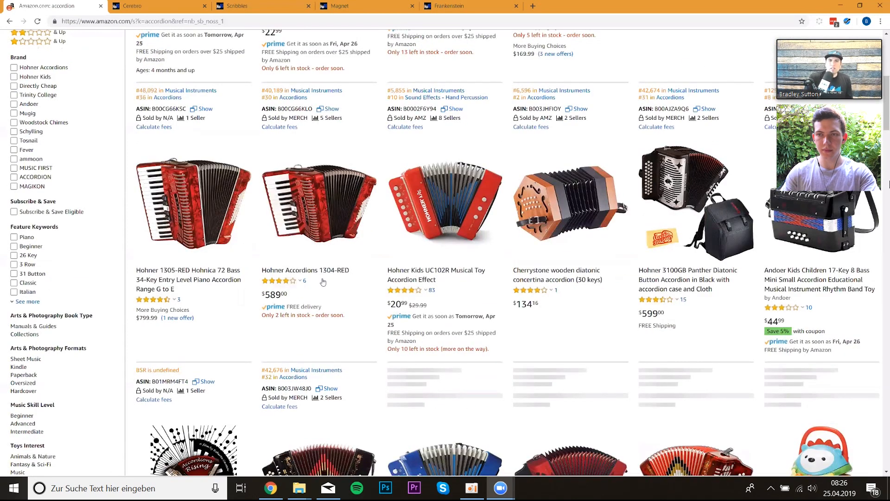
{"action": "scroll", "coordinate": [323, 282], "scroll_direction": "down", "scroll_amount": 1}
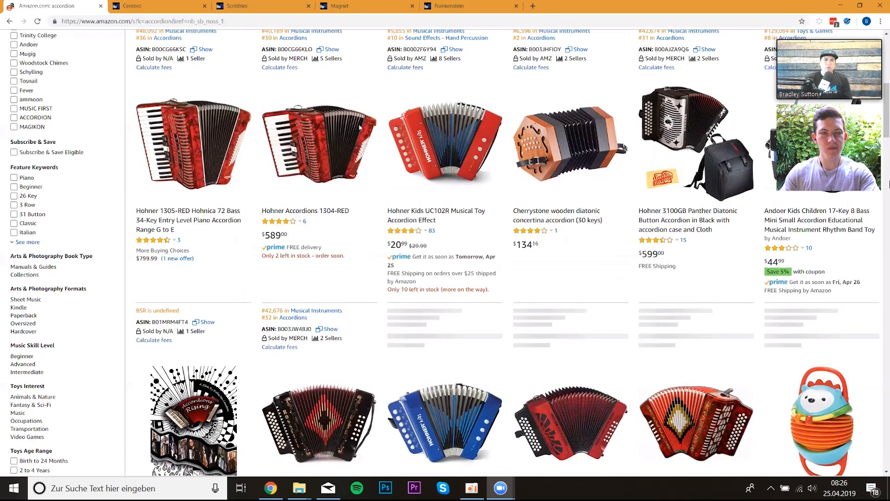
{"action": "scroll", "coordinate": [219, 39], "scroll_direction": "down", "scroll_amount": 2}
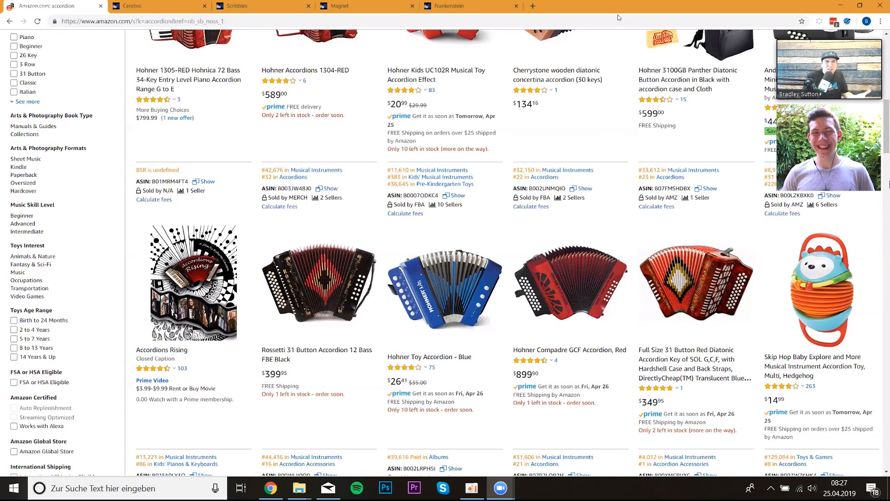
- Go back to the basketball net search results, then return to the Scribbles listing optimizer
{"action": "left_click", "coordinate": [10, 24]}
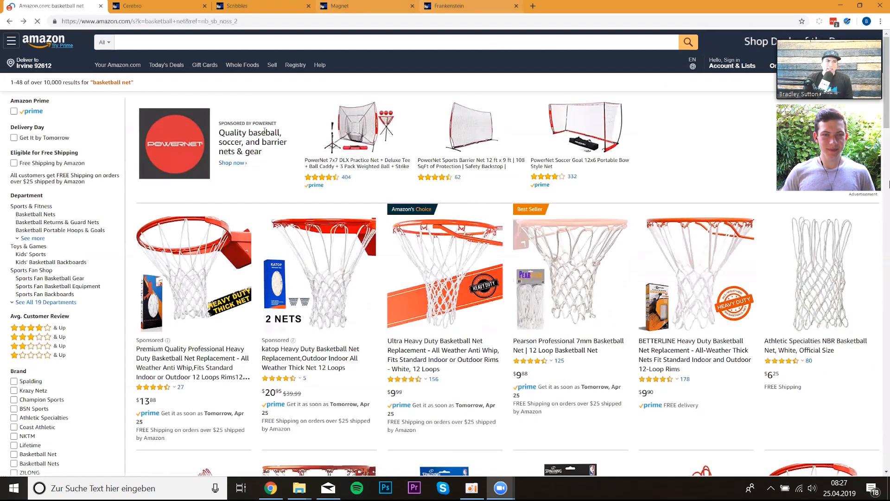
{"action": "left_click", "coordinate": [256, 6]}
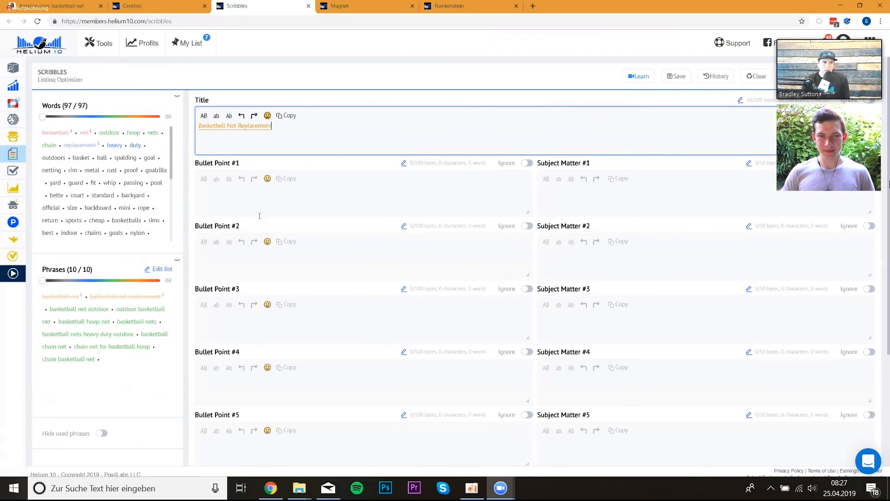